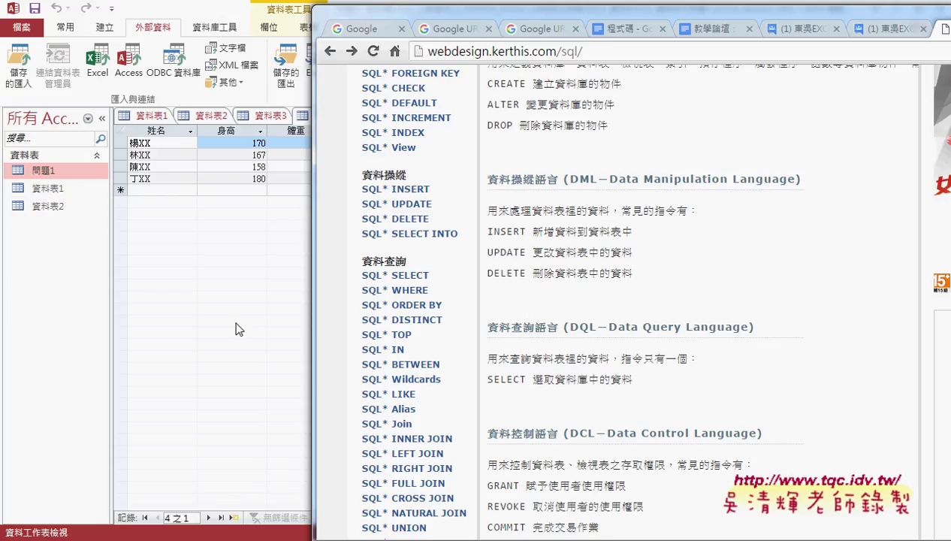
Step: Glance at the Access database, then look over the SQL tutorial's 資料操縱 section in Chrome
click(235, 325)
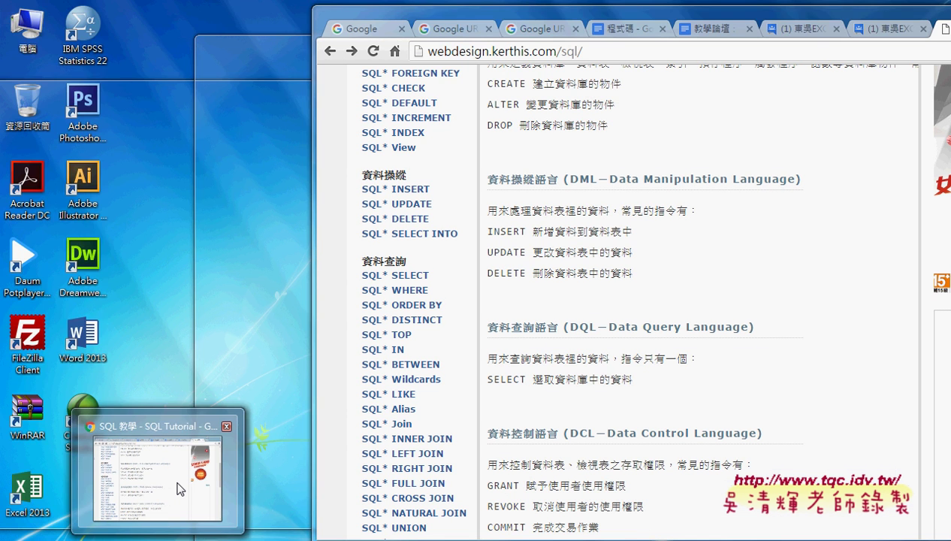
click(152, 478)
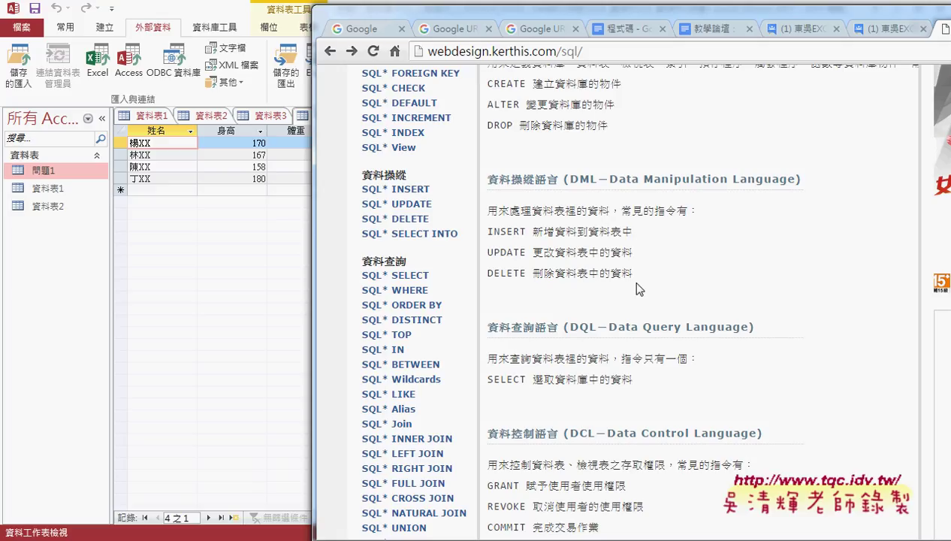
scroll(636, 288, up, 2)
scroll(637, 287, up, 2)
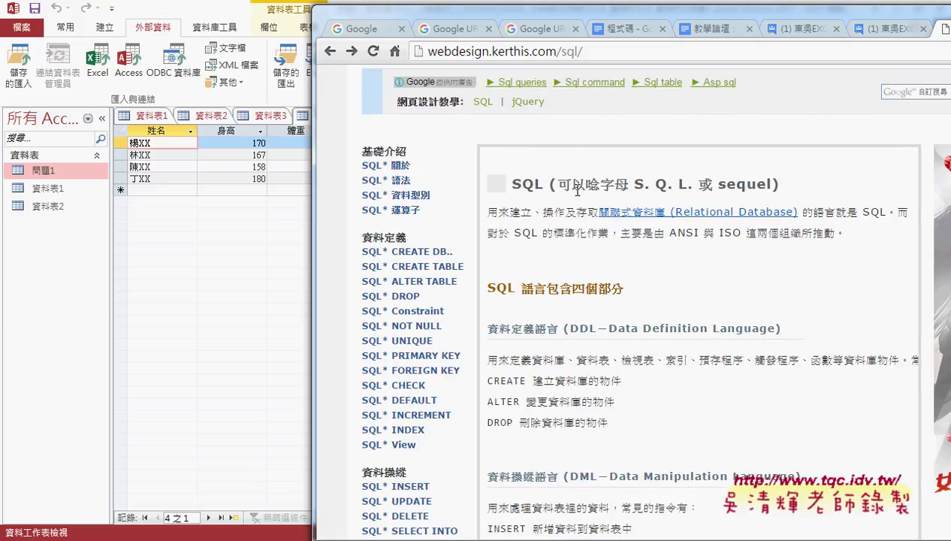
drag(523, 184, 543, 184)
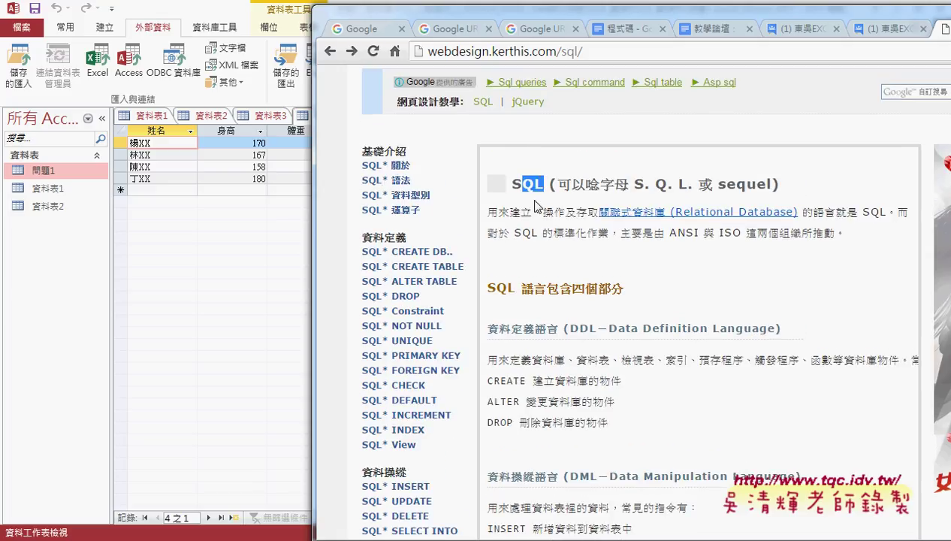
scroll(536, 231, down, 1)
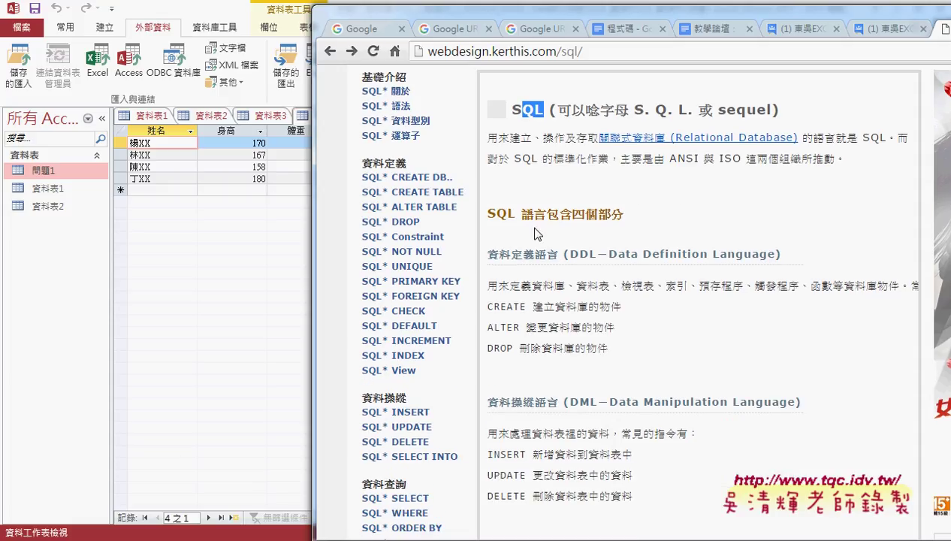
scroll(535, 229, down, 1)
scroll(535, 227, down, 2)
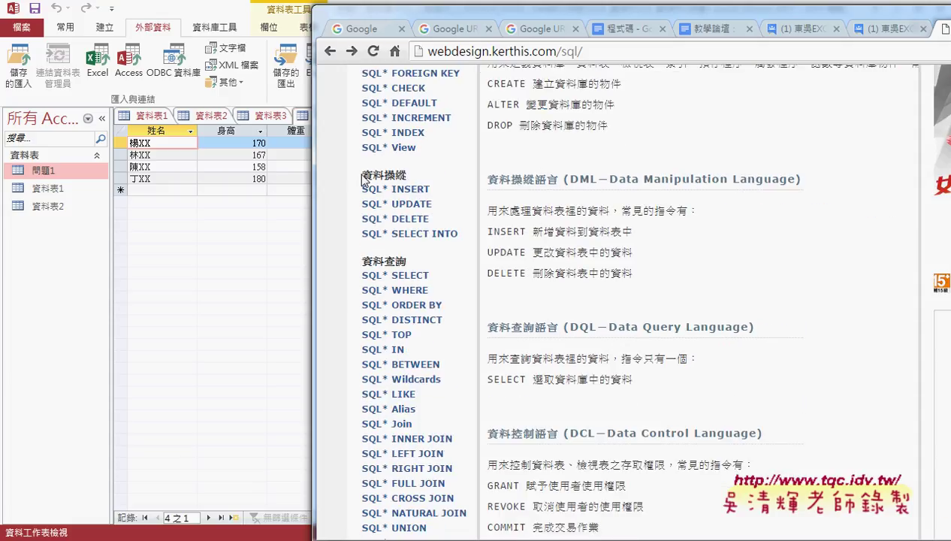
drag(361, 175, 405, 175)
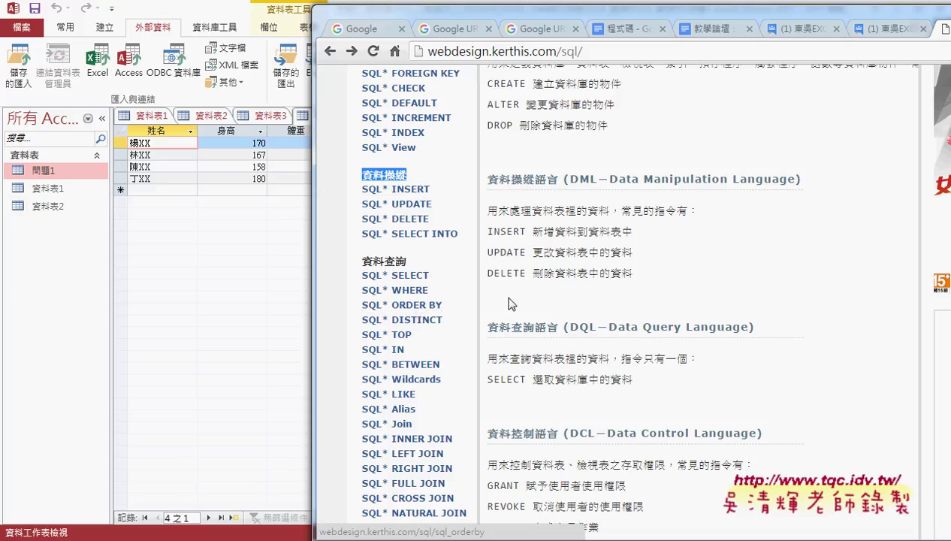
Step: Open the SQL INSERT page, highlight table_name in its syntax, and move Chrome aside
click(417, 191)
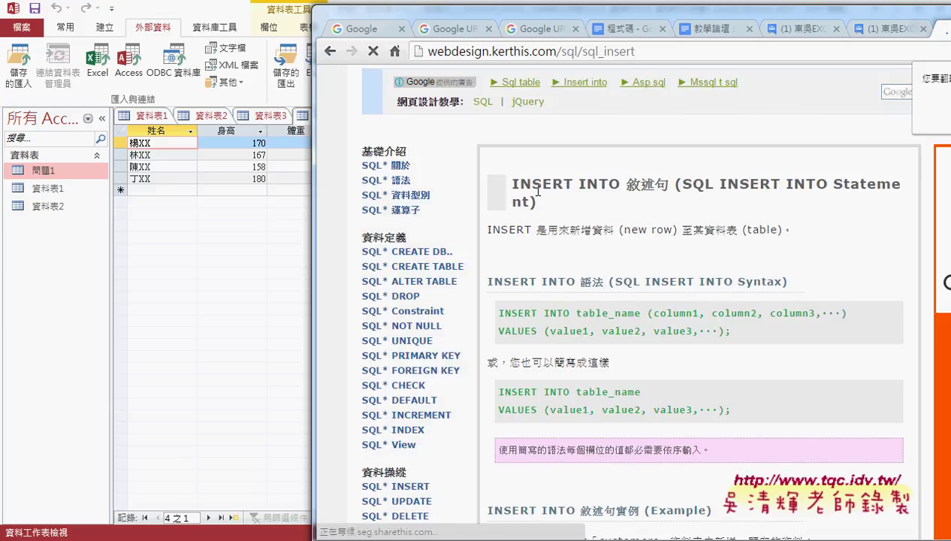
drag(512, 184, 640, 184)
click(715, 222)
scroll(716, 223, down, 2)
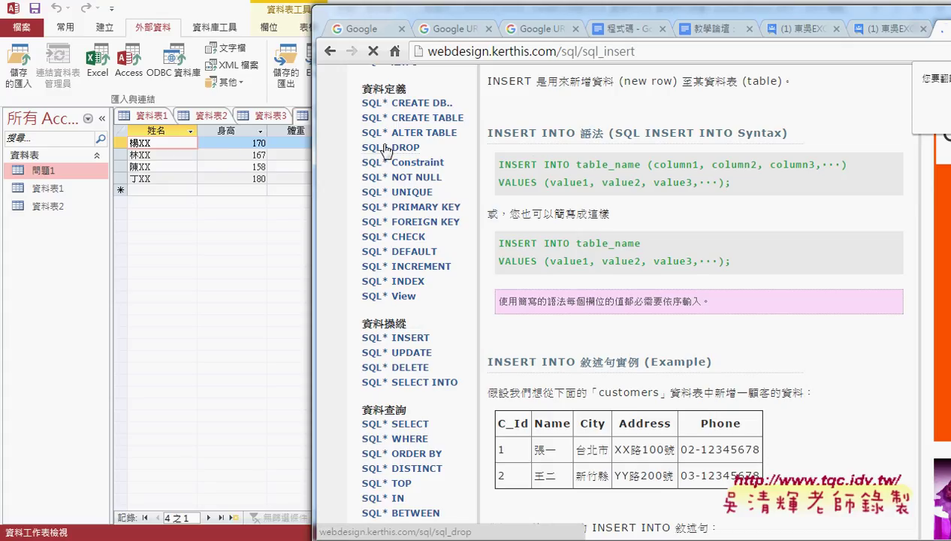
drag(576, 164, 640, 165)
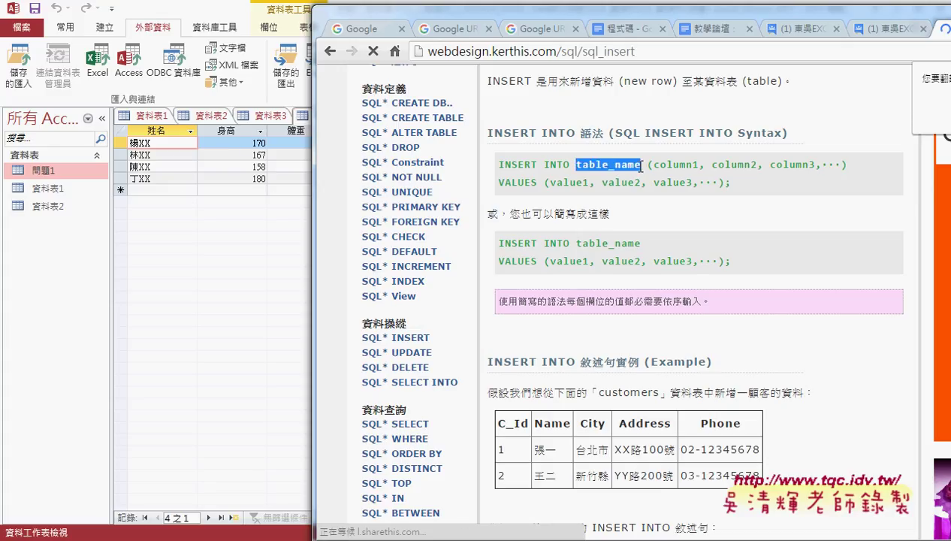
drag(552, 16, 637, 45)
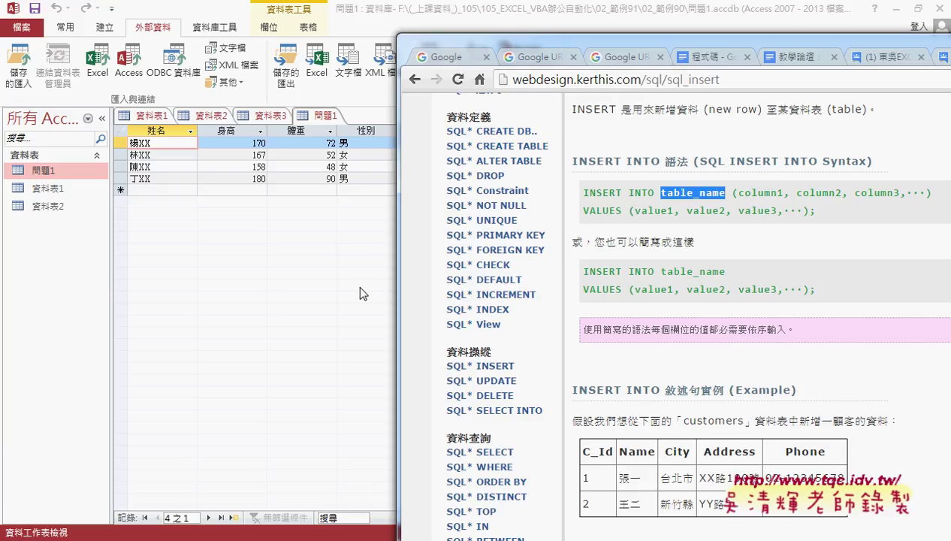
Step: Bring Access forward, start a query design from the 建立 tab, and annotate where it begins
click(275, 295)
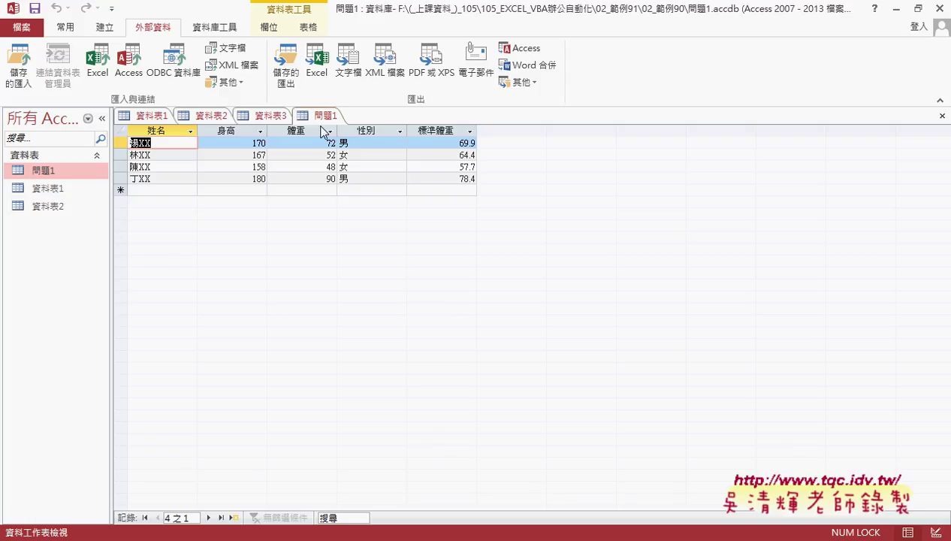
click(105, 29)
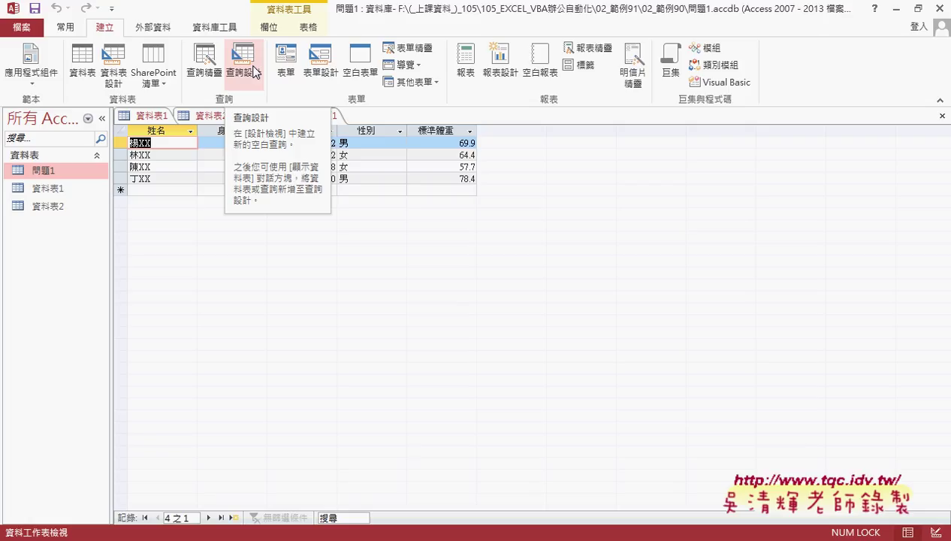
click(255, 71)
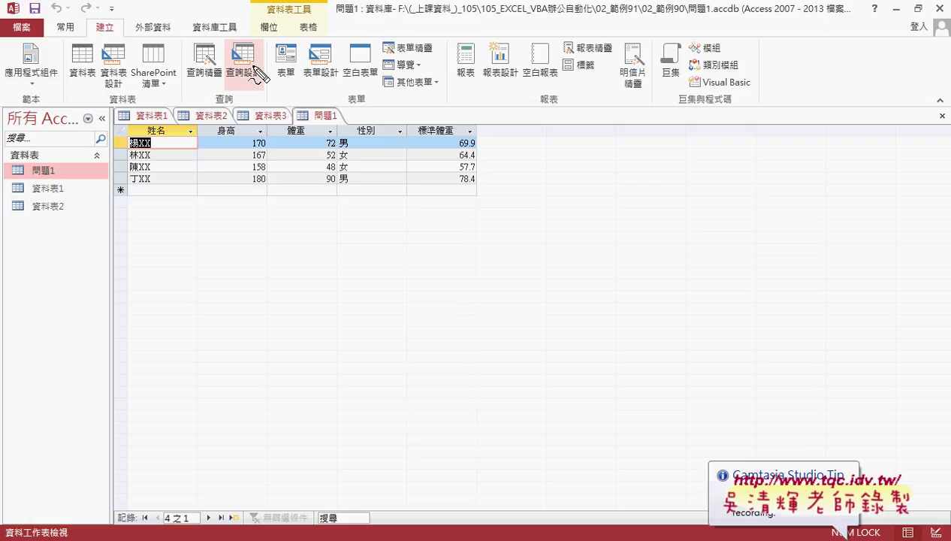
drag(112, 14, 102, 40)
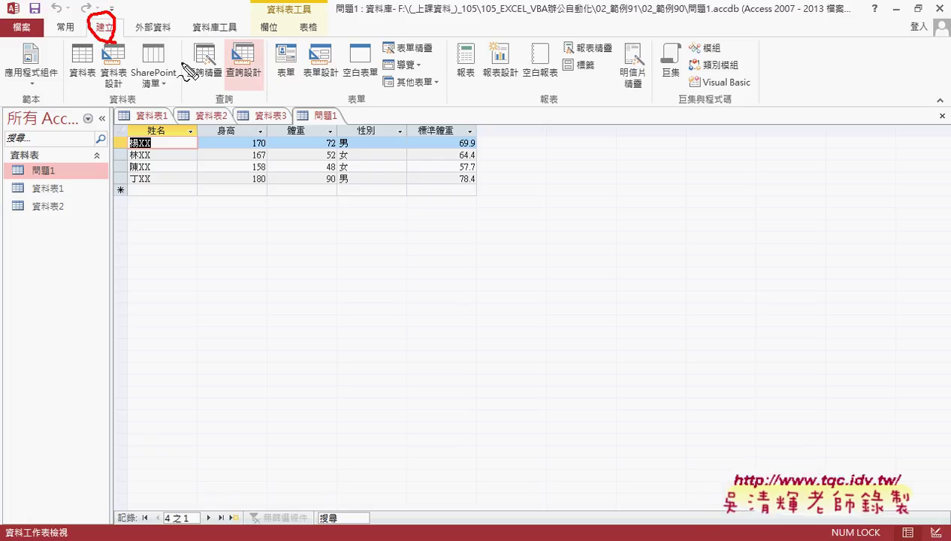
drag(263, 46, 248, 89)
drag(124, 31, 212, 79)
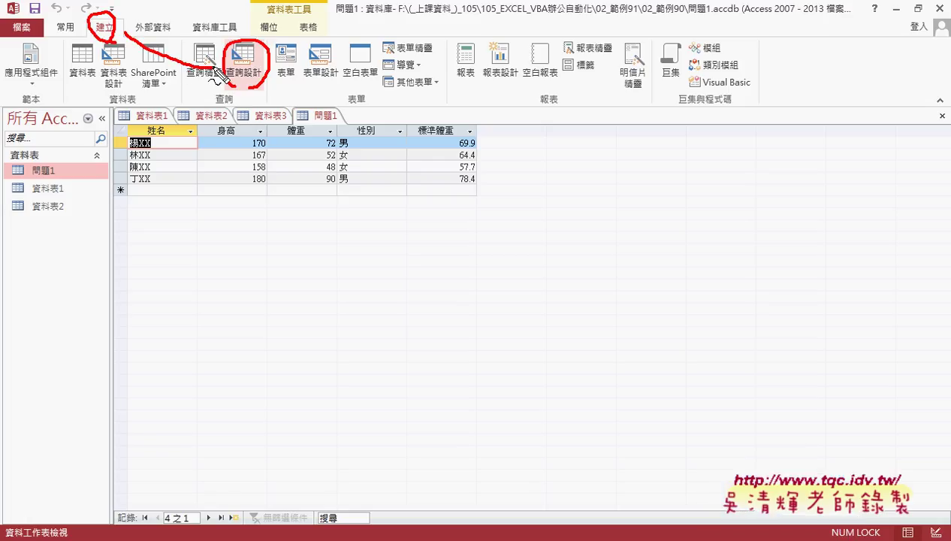
key(Escape)
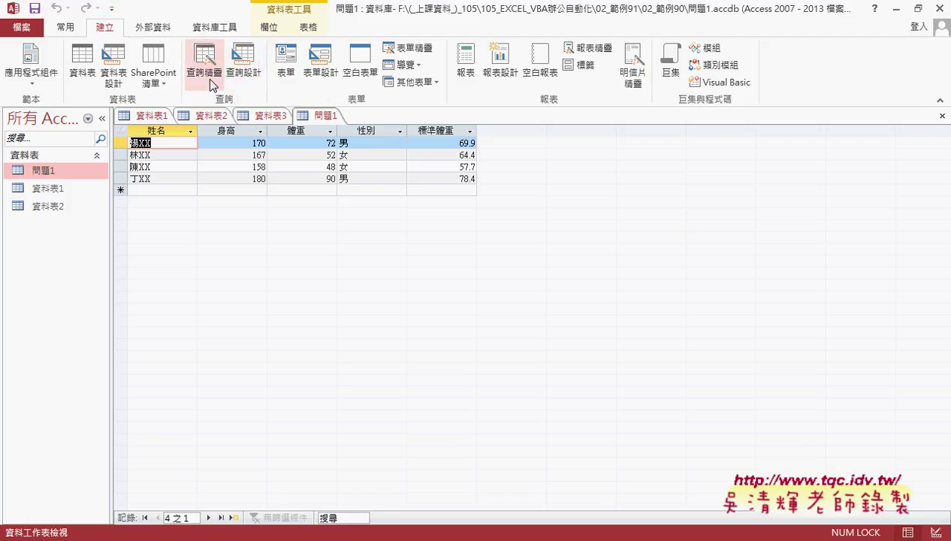
Step: Create 查詢1 with no tables, view it as SQL holding SELECT;, and compare with 問題1
click(241, 75)
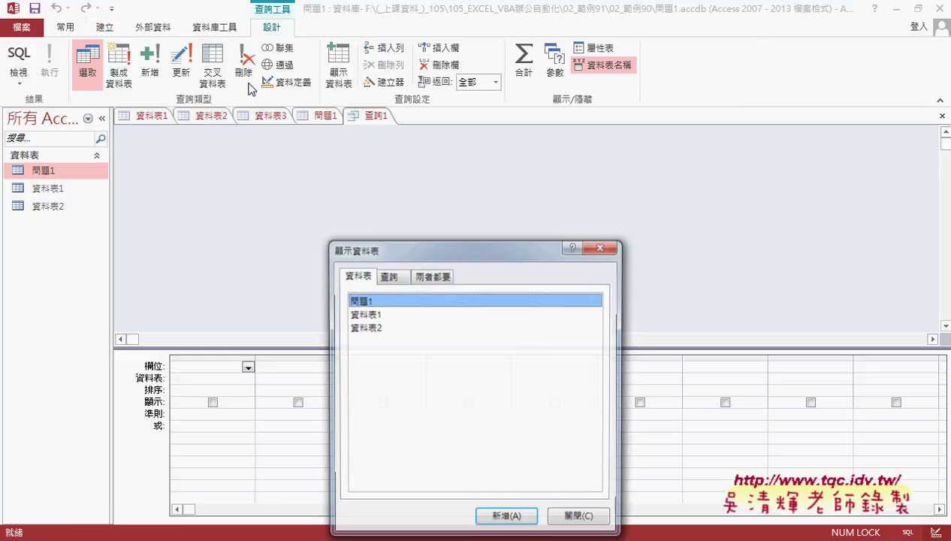
click(602, 246)
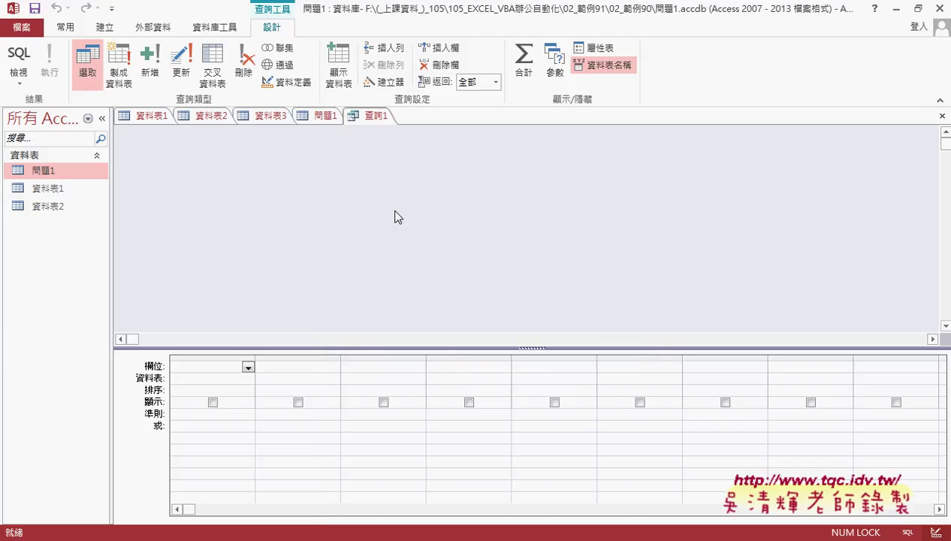
click(26, 60)
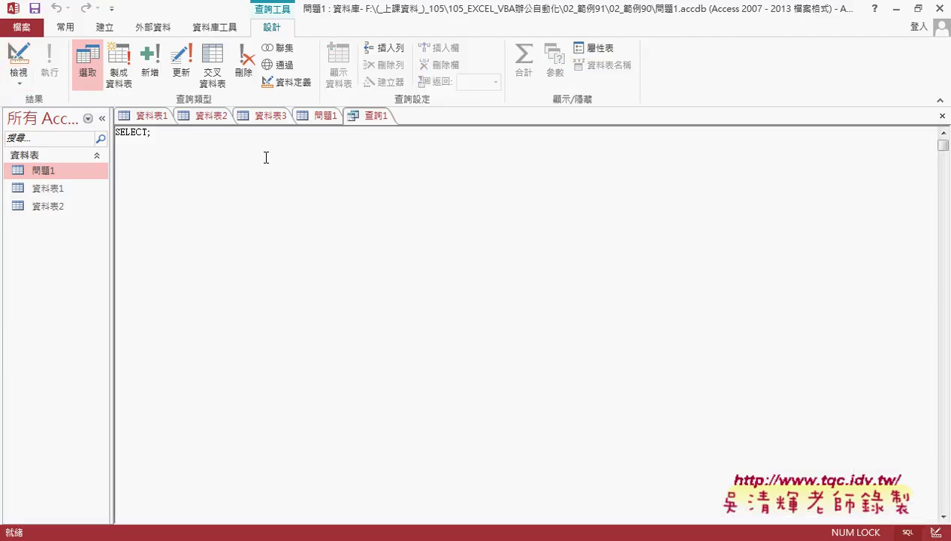
click(112, 132)
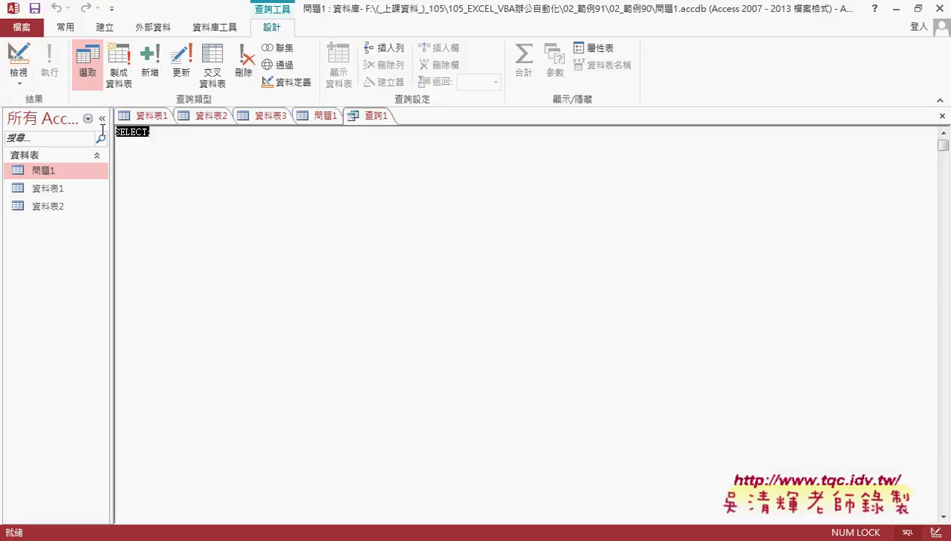
click(318, 119)
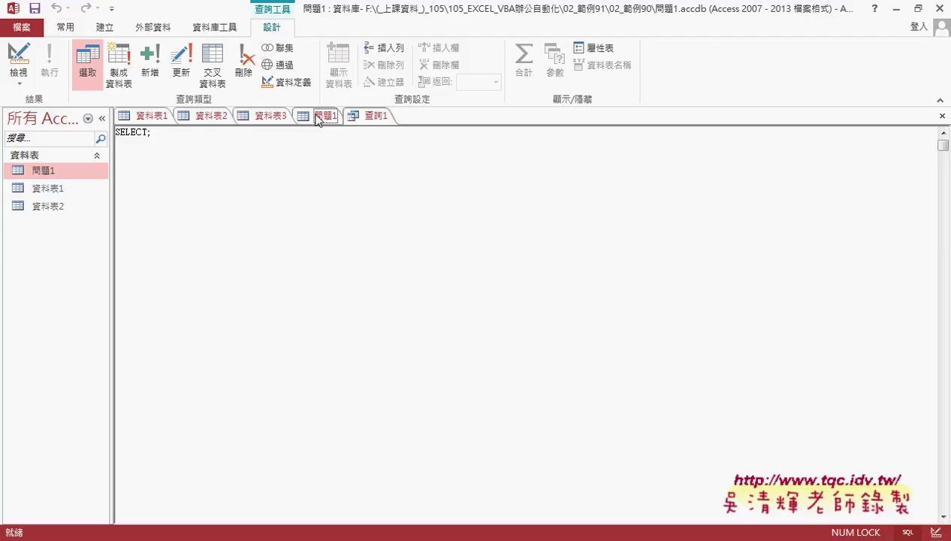
click(368, 117)
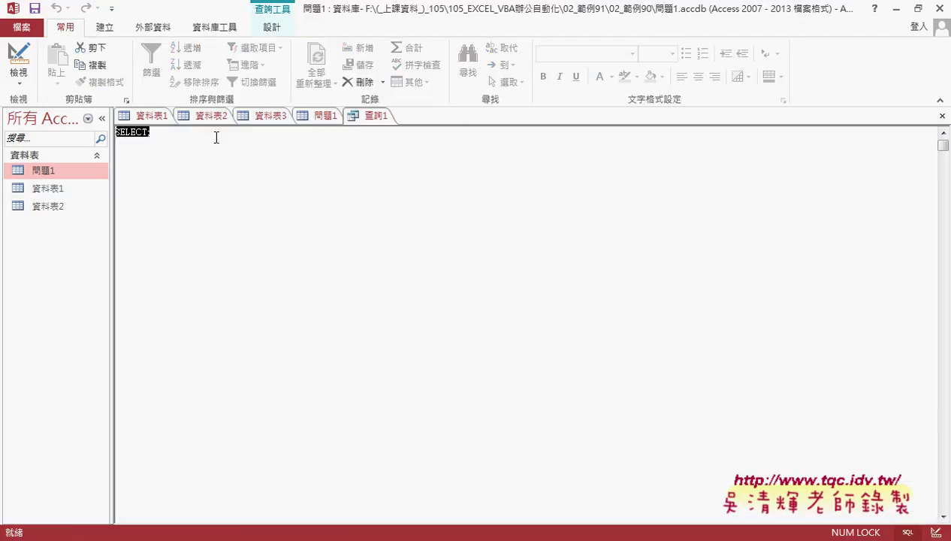
Step: Show the 問題1 datasheet and mark up its 姓名, 身高 and 性別 columns with the screen pen
click(321, 119)
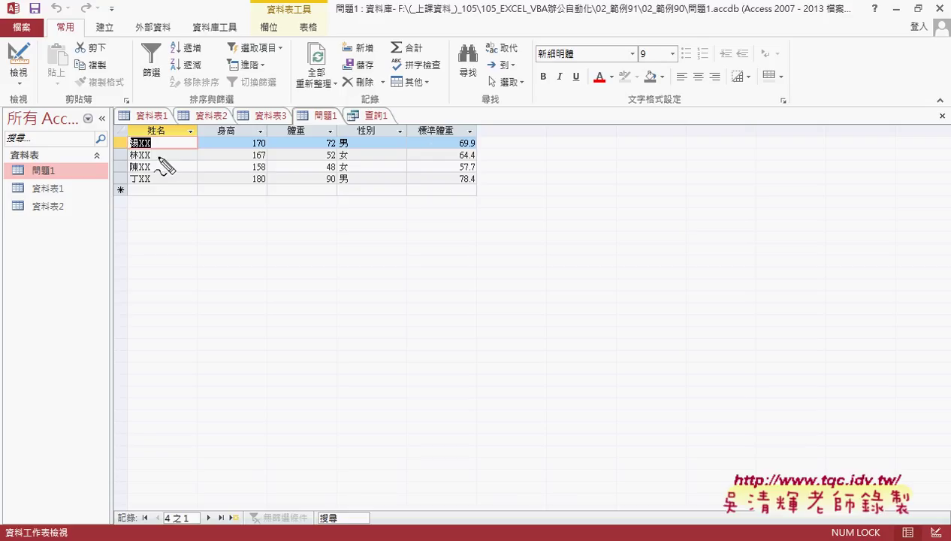
drag(146, 139, 149, 184)
drag(353, 123, 326, 195)
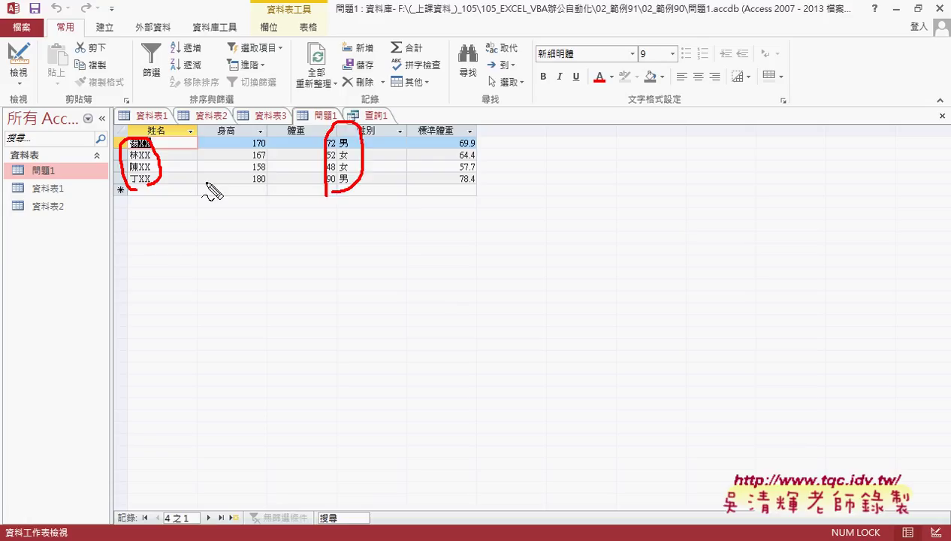
mouse_move(115, 125)
mouse_down()
mouse_move(115, 134)
mouse_move(157, 114)
mouse_up()
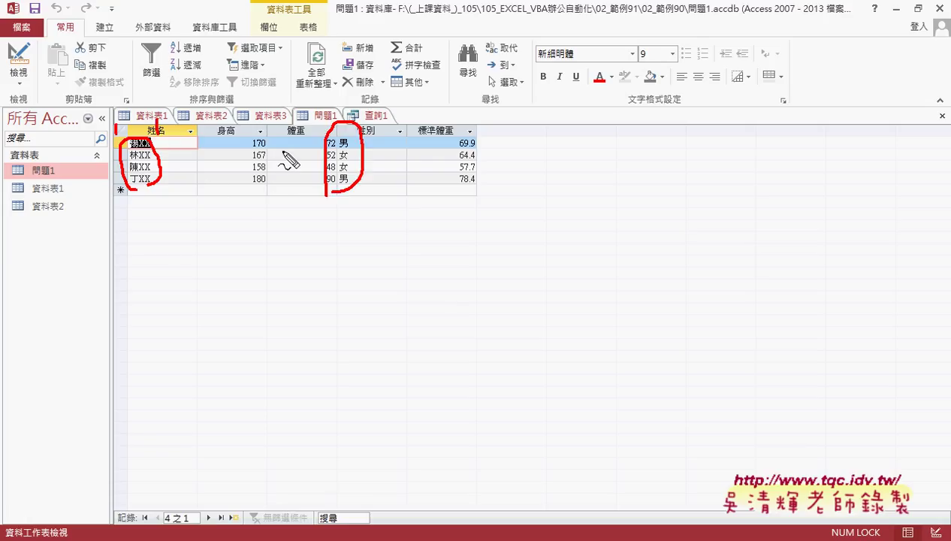
drag(358, 113, 358, 127)
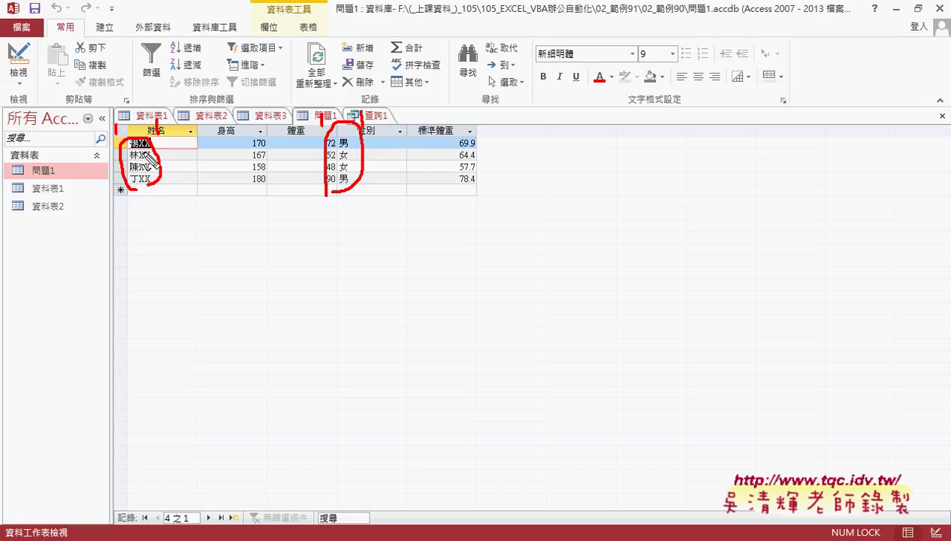
drag(112, 140, 163, 138)
drag(134, 231, 139, 244)
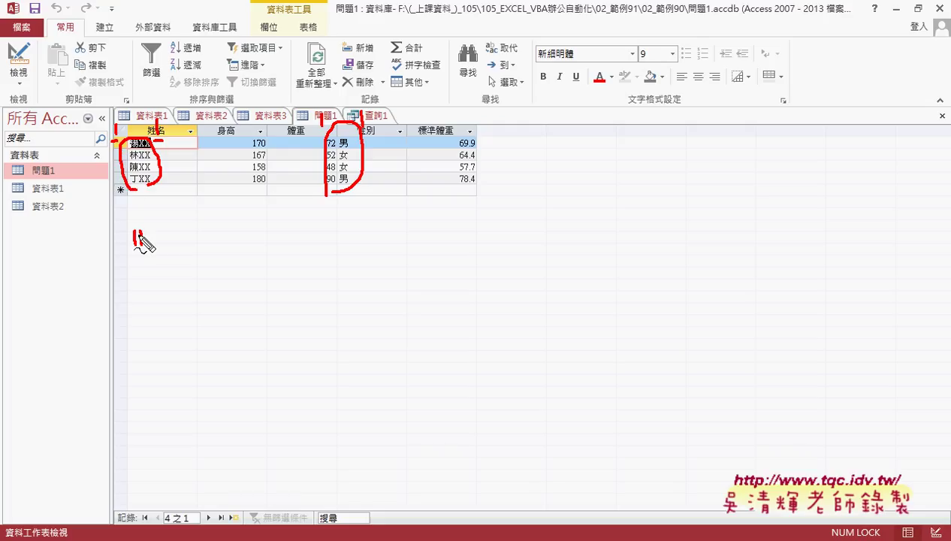
drag(135, 253, 148, 251)
drag(240, 185, 267, 198)
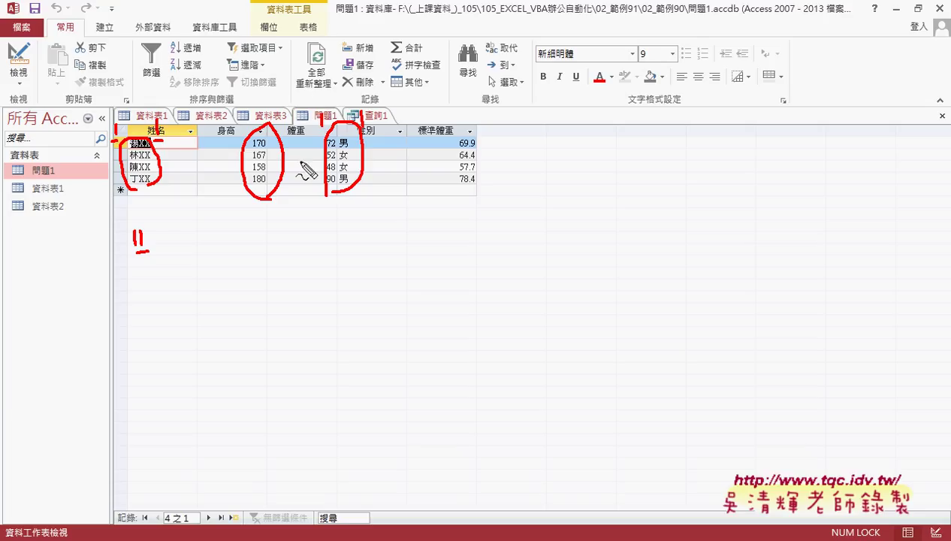
drag(177, 156, 193, 153)
key(Escape)
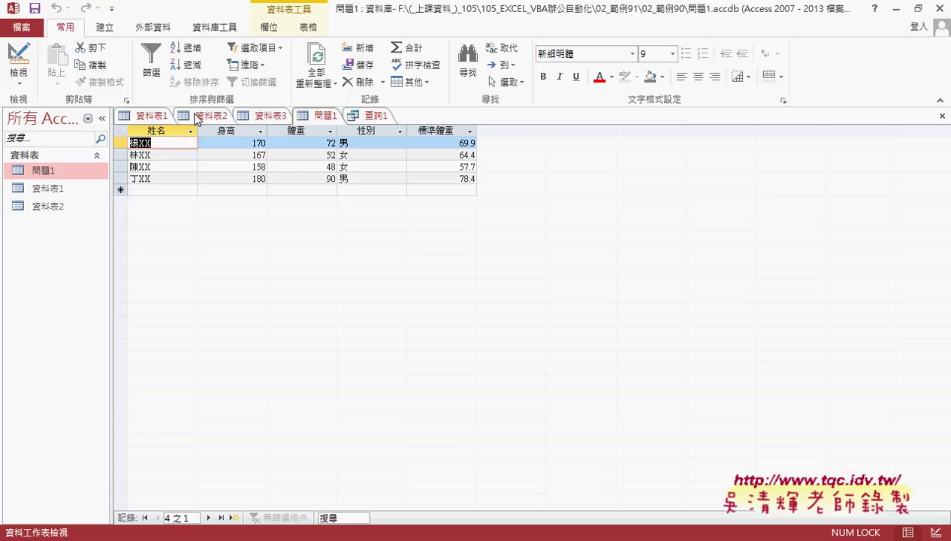
Step: Create blank query 查詢2 in SQL view, then bring Chrome's INSERT INTO tutorial forward
click(105, 27)
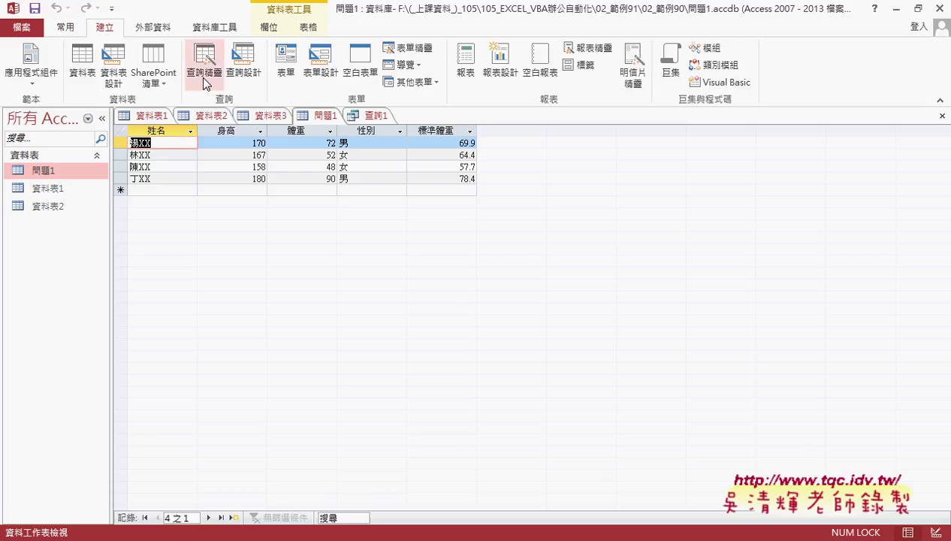
click(243, 67)
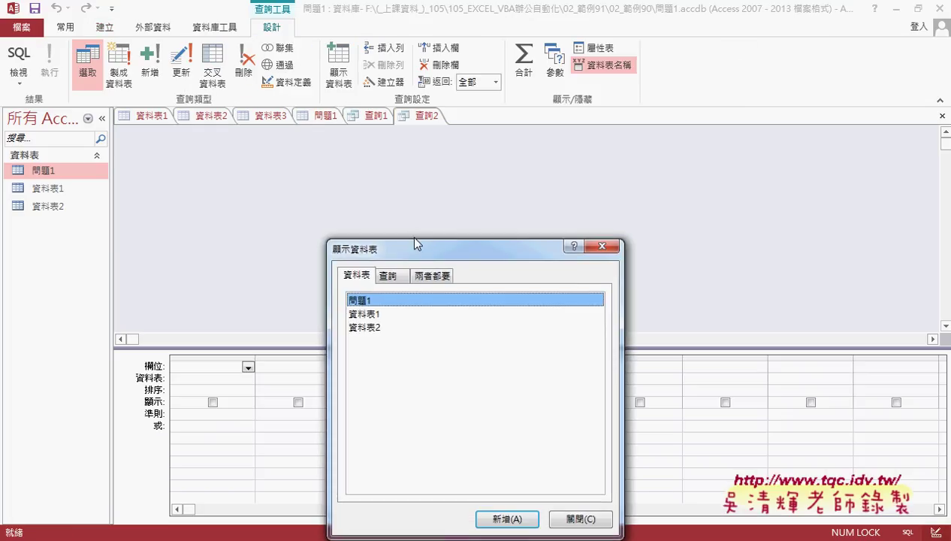
click(602, 245)
click(19, 56)
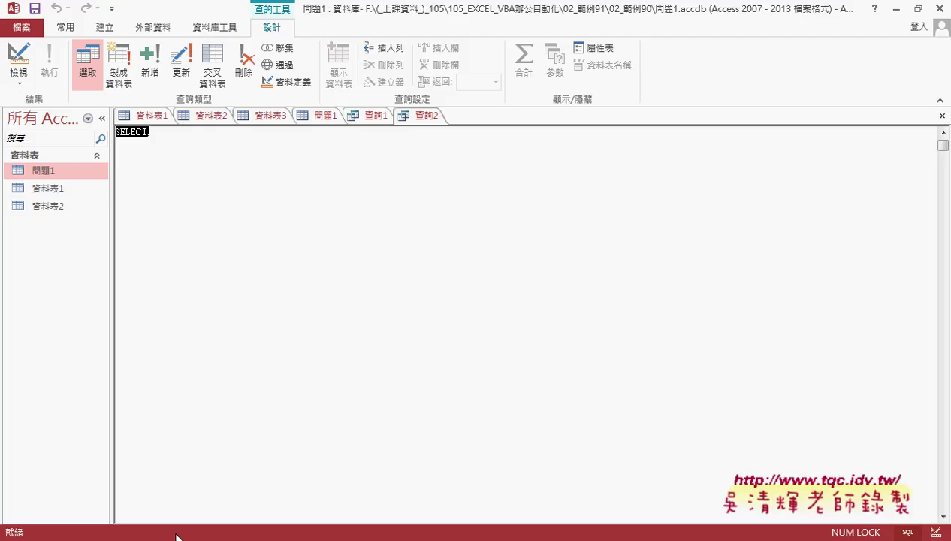
mouse_move(158, 540)
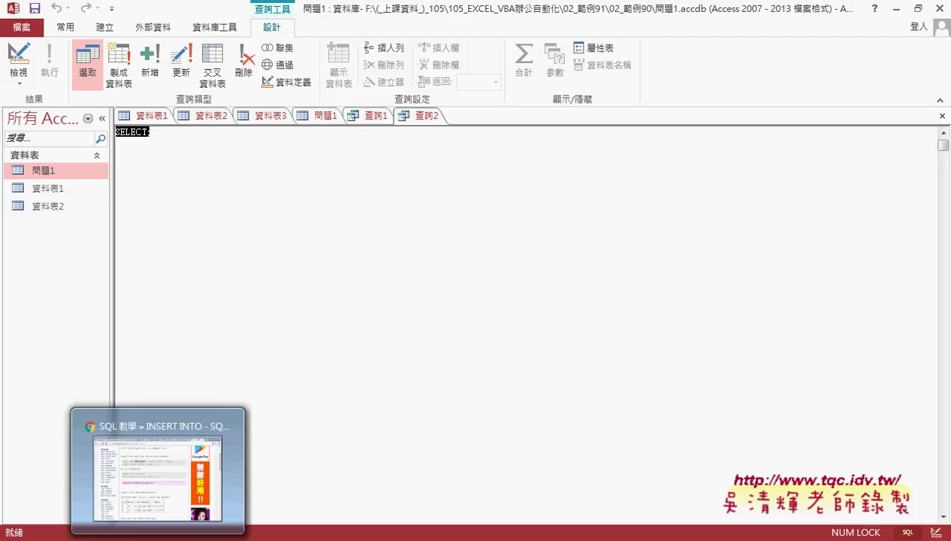
click(161, 480)
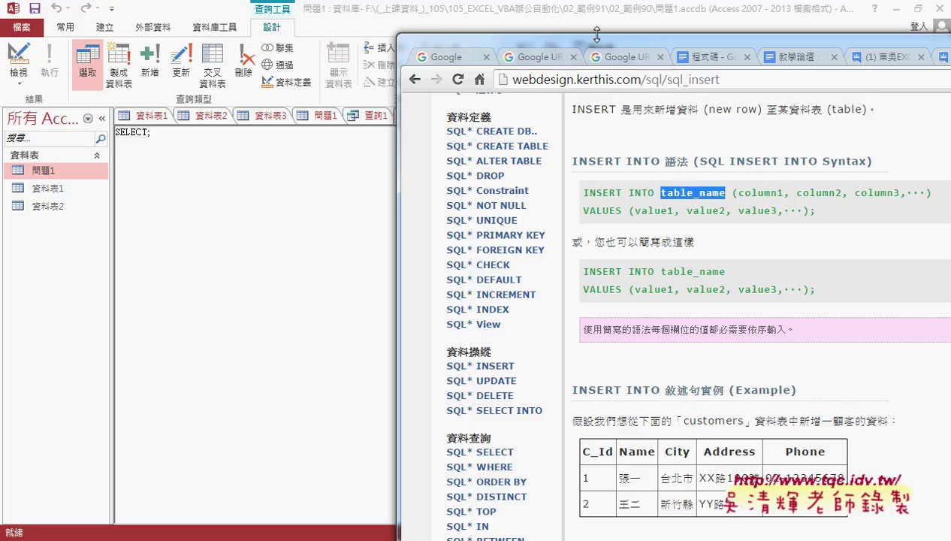
Step: In the 程式碼 Google Doc, set the five SQL example lines to font size 12
drag(591, 39, 444, 28)
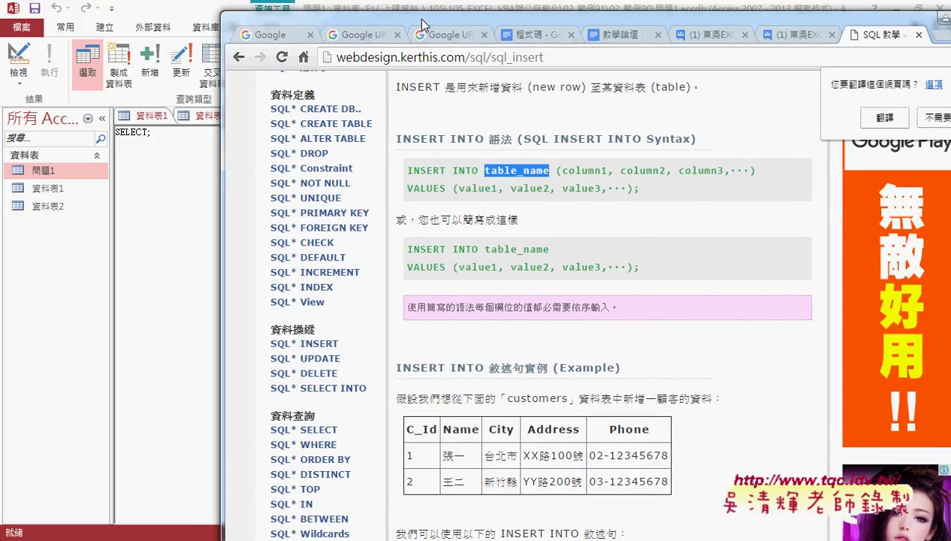
click(531, 36)
scroll(500, 331, up, 5)
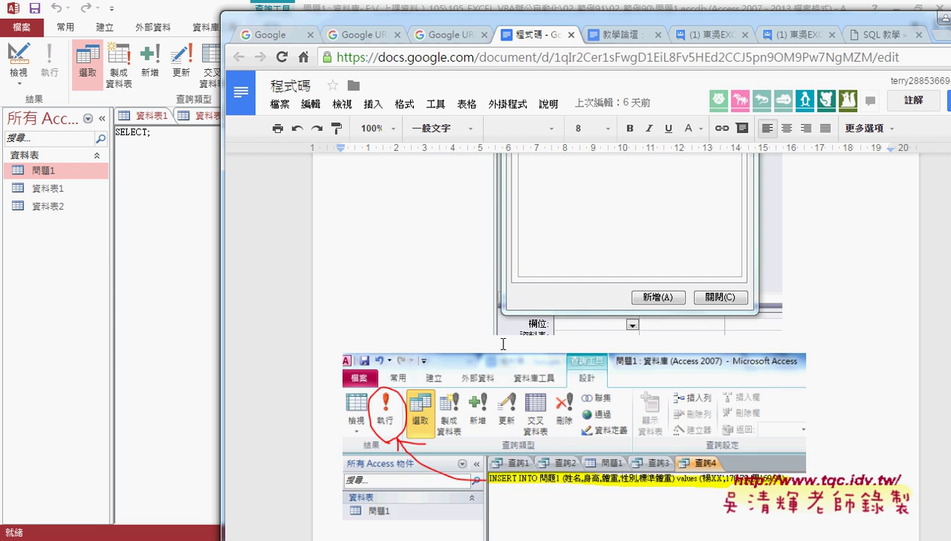
scroll(499, 331, down, 2)
scroll(499, 331, down, 3)
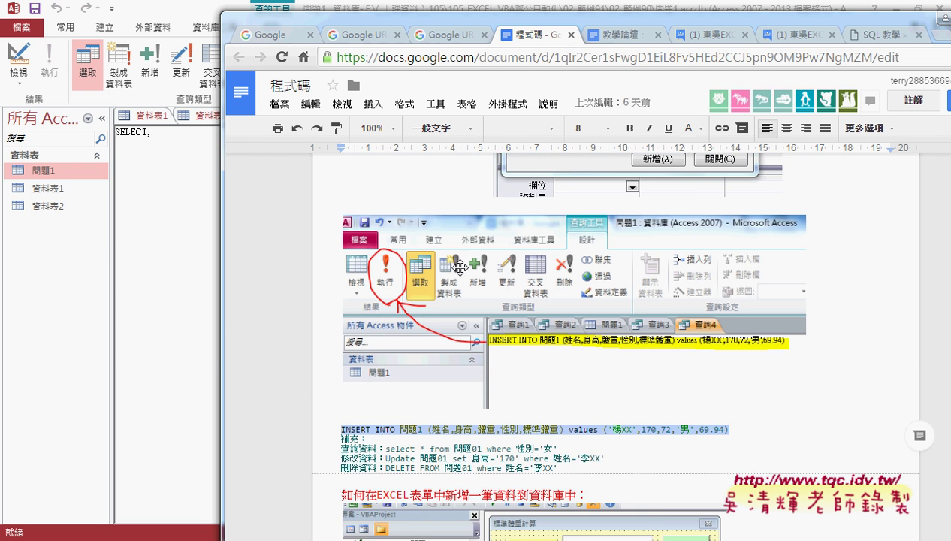
scroll(455, 264, down, 1)
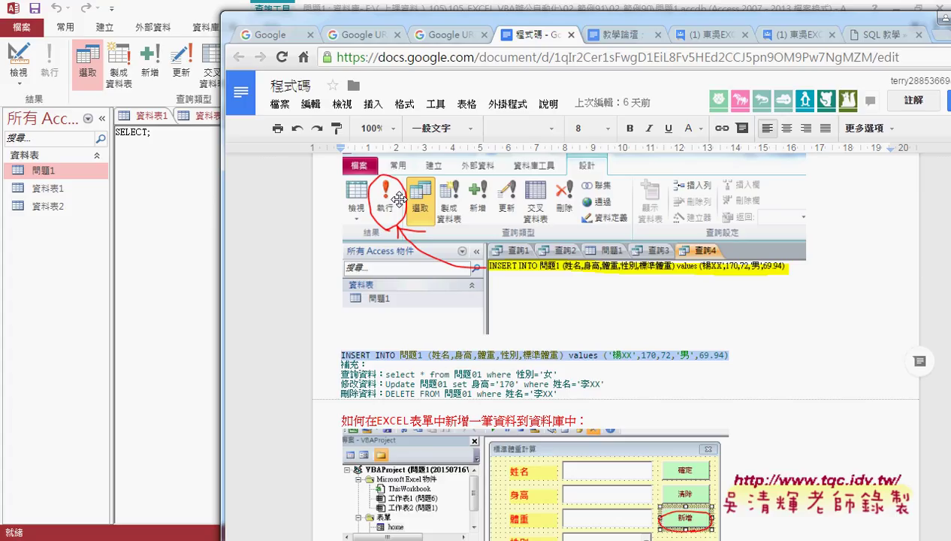
scroll(399, 198, down, 1)
click(363, 285)
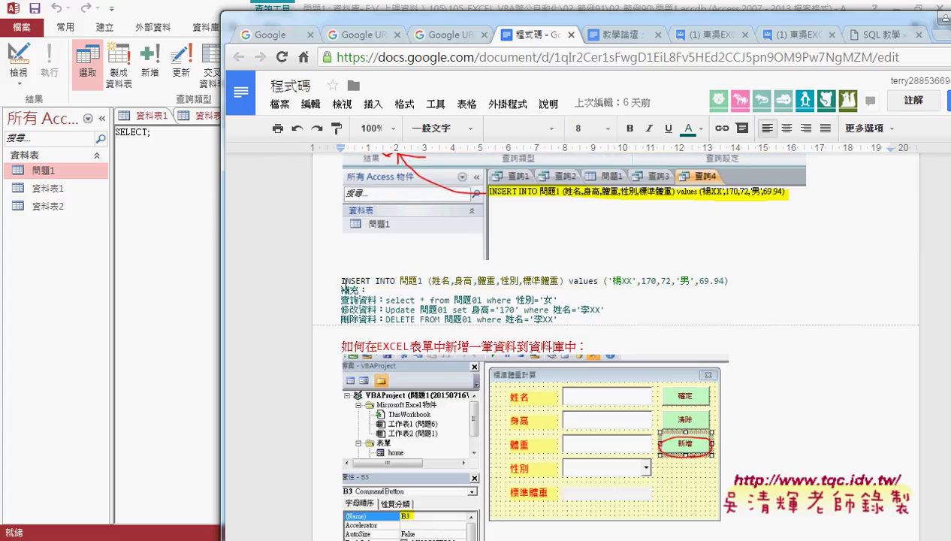
drag(342, 281, 558, 319)
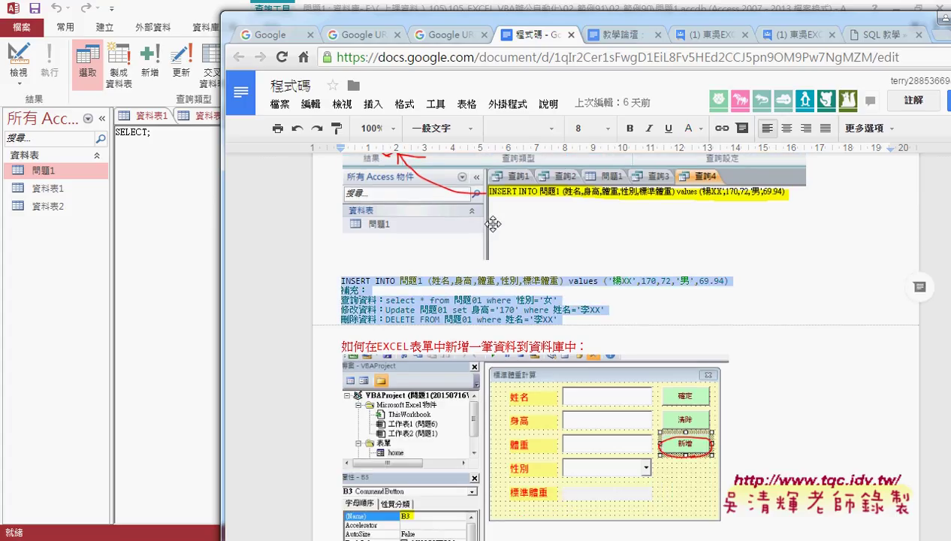
click(605, 129)
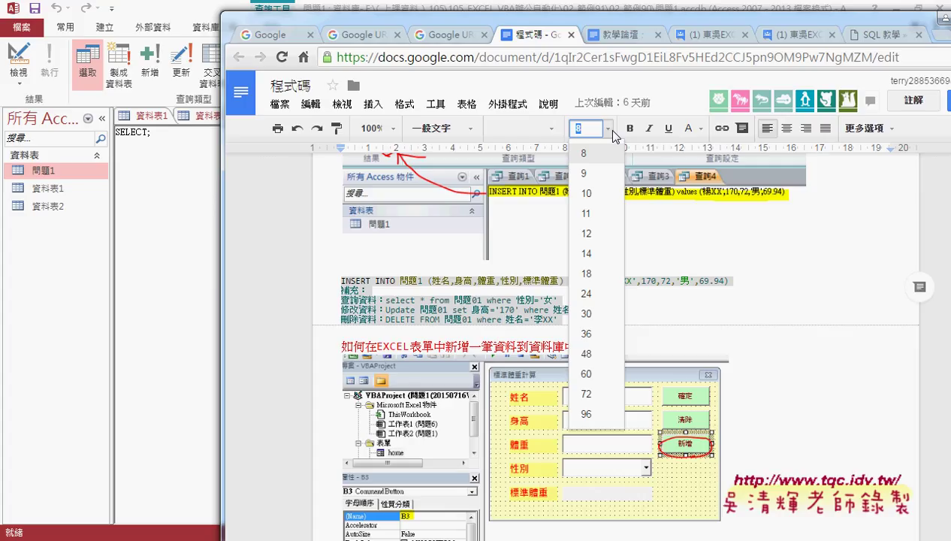
click(594, 239)
Step: Select the INSERT INTO statement line and return to the Access query
click(554, 300)
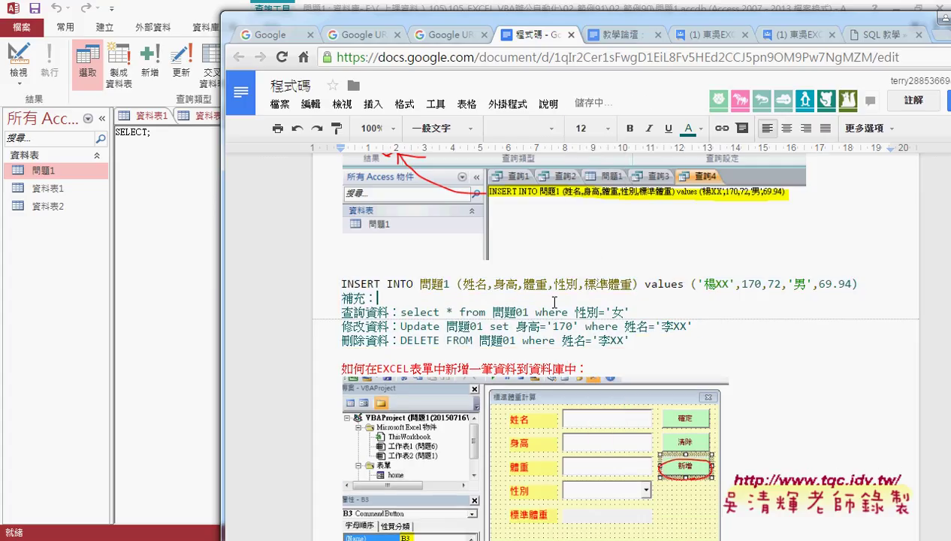
click(339, 284)
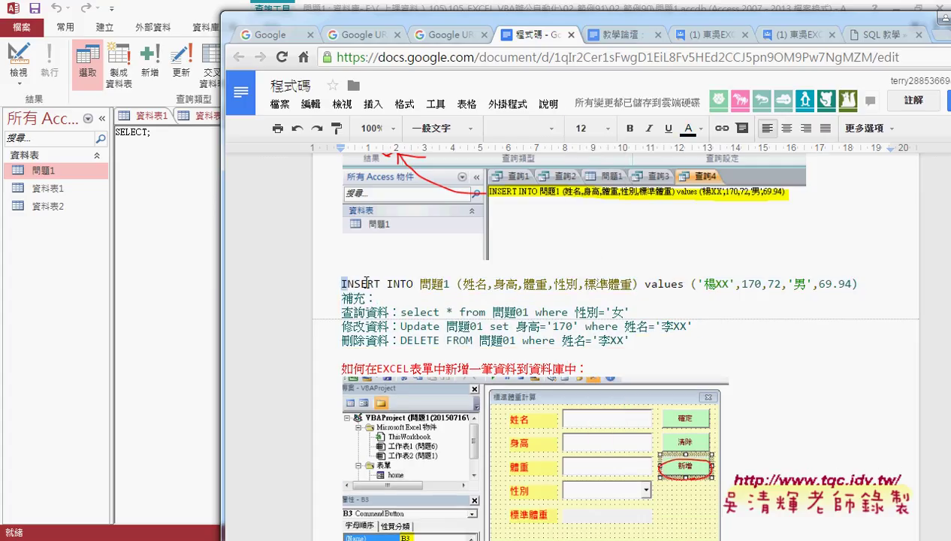
drag(365, 283, 868, 282)
key(ctrl+c)
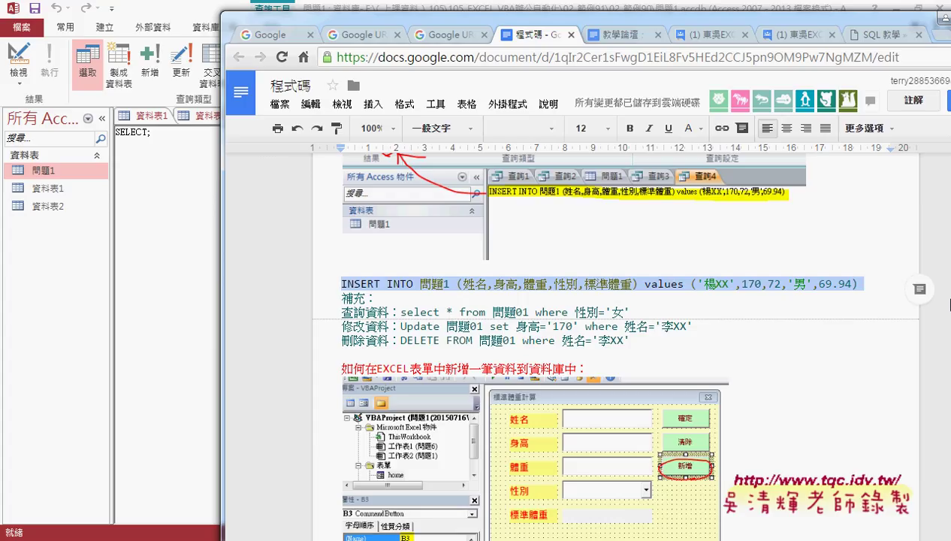
click(163, 188)
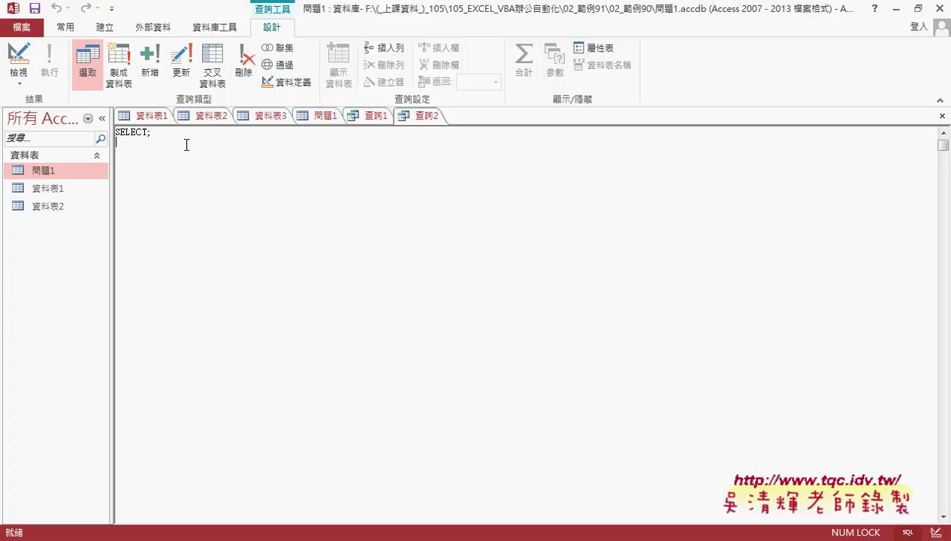
Step: Paste the INSERT INTO 問題1 statement over SELECT; and change the values to 李XX, 178 and 79
drag(186, 145, 107, 132)
key(ctrl+v)
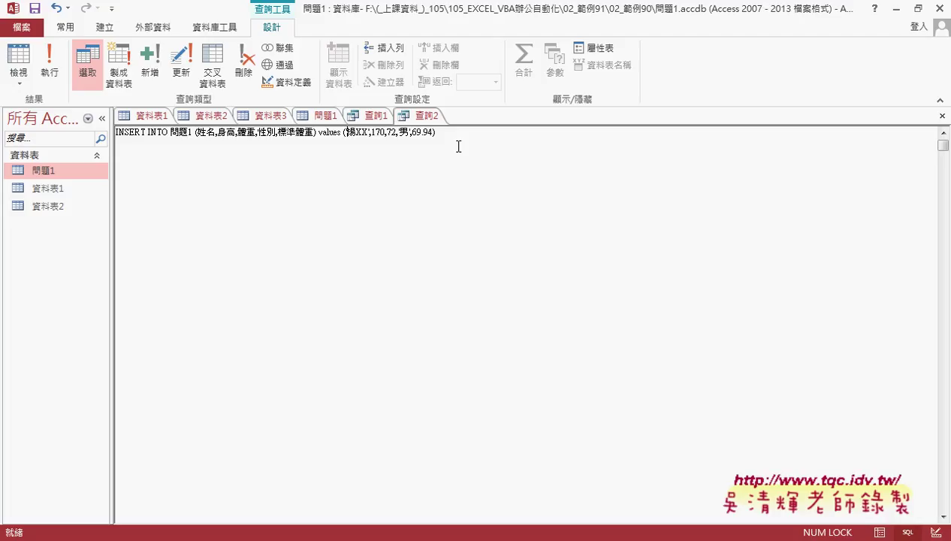
key(BackSpace)
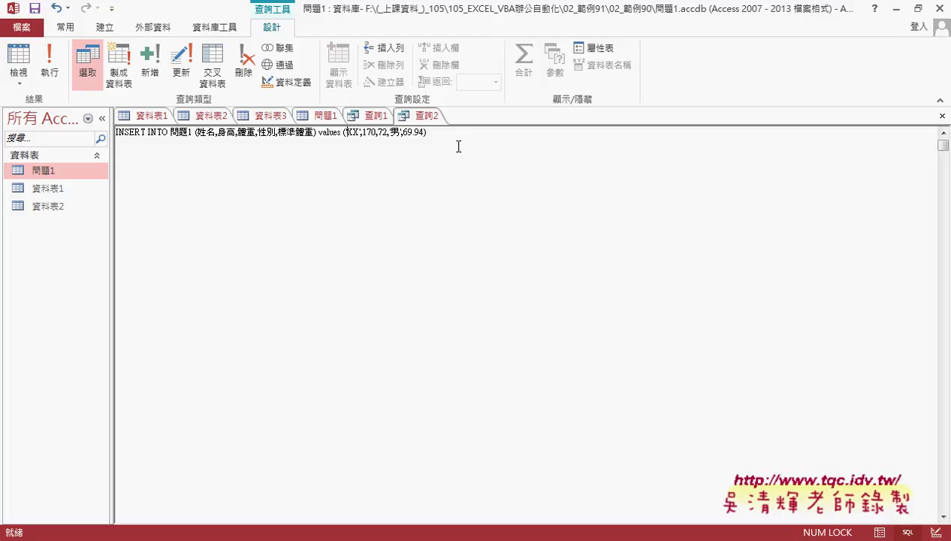
text(理)
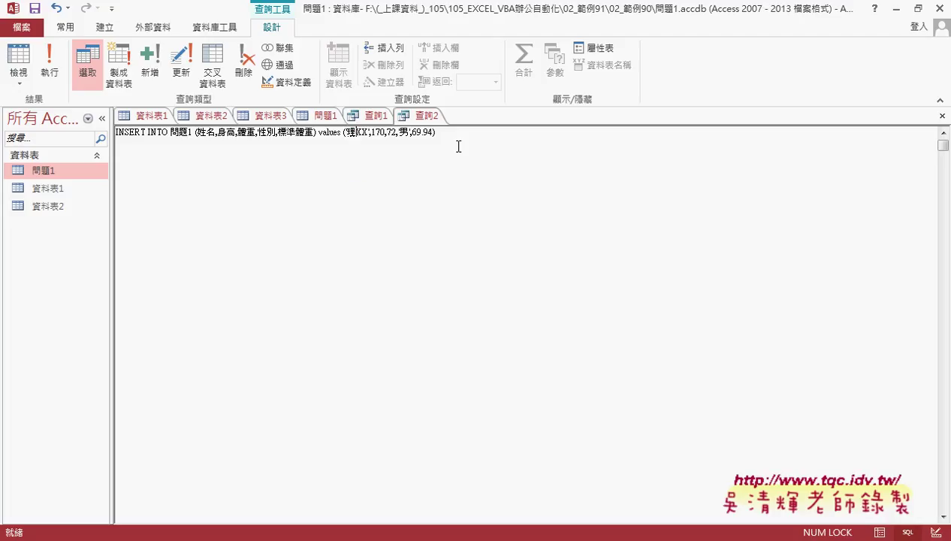
key(Down)
key(Return)
key(Right)
key(Right)
key(Right)
key(Right)
key(BackSpace)
text(8)
key(Delete)
text(9)
key(Right)
key(Right)
key(Right)
key(Left)
Step: Test-run the INSERT, then rerun it with 李XX unquoted and cancel the parameter prompt
click(46, 70)
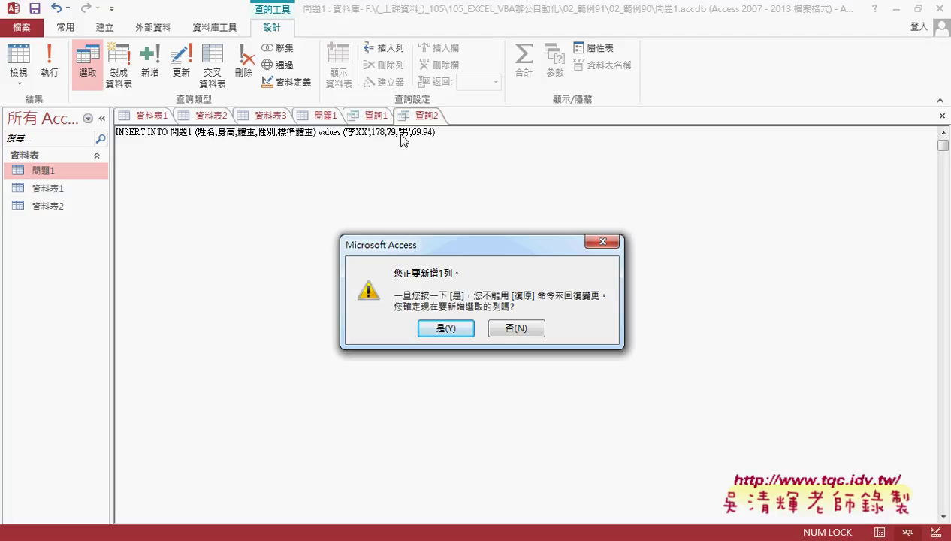
click(530, 330)
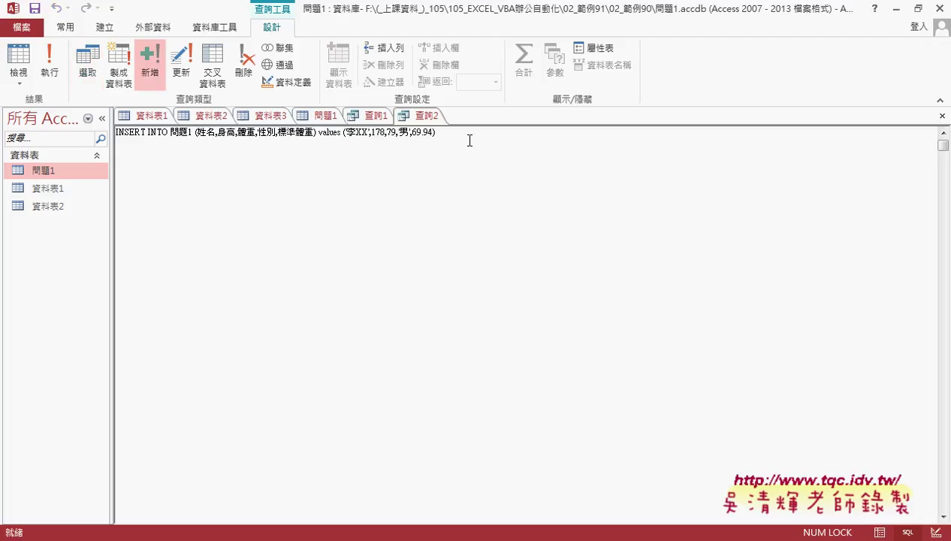
key(BackSpace)
key(Delete)
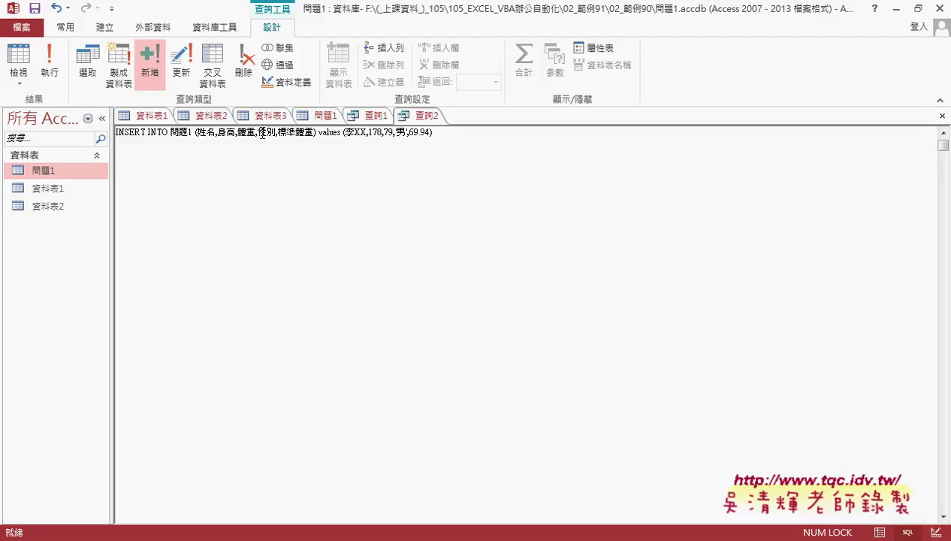
click(49, 68)
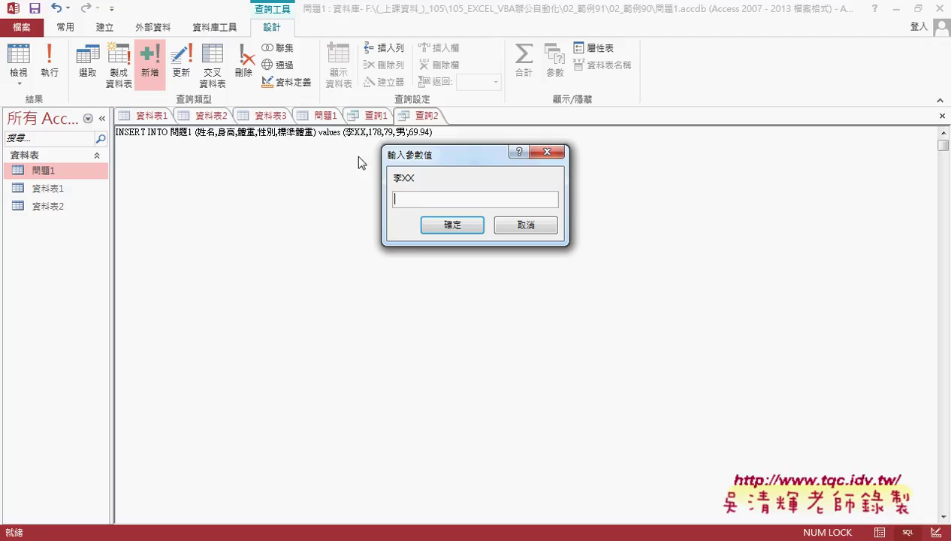
drag(392, 155, 460, 125)
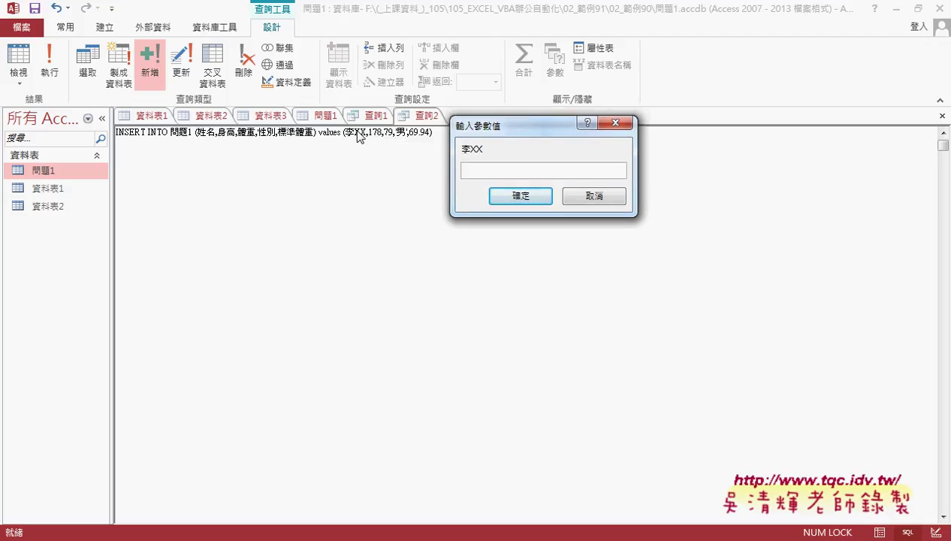
click(590, 194)
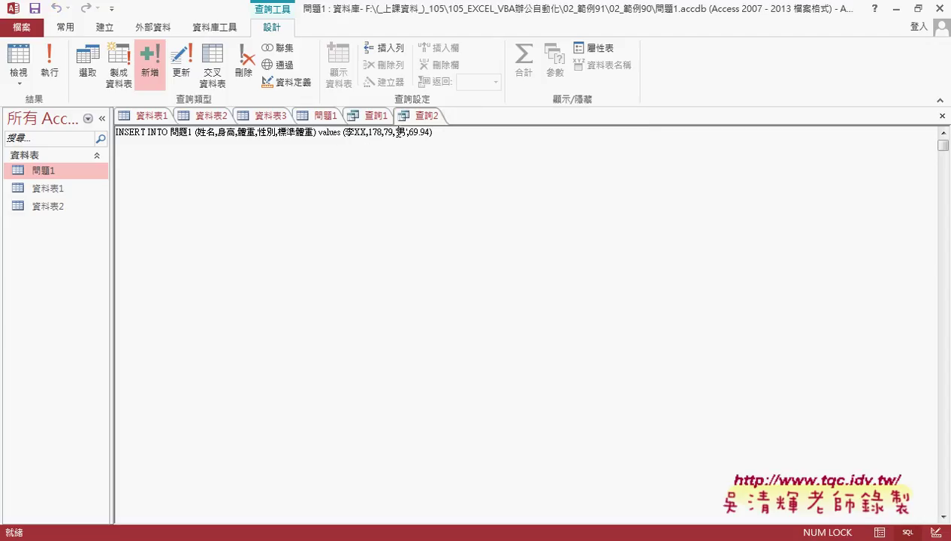
Step: Requote 李XX and 178, rerun and cancel the append, then select the end of 標準體重
text('李XX)
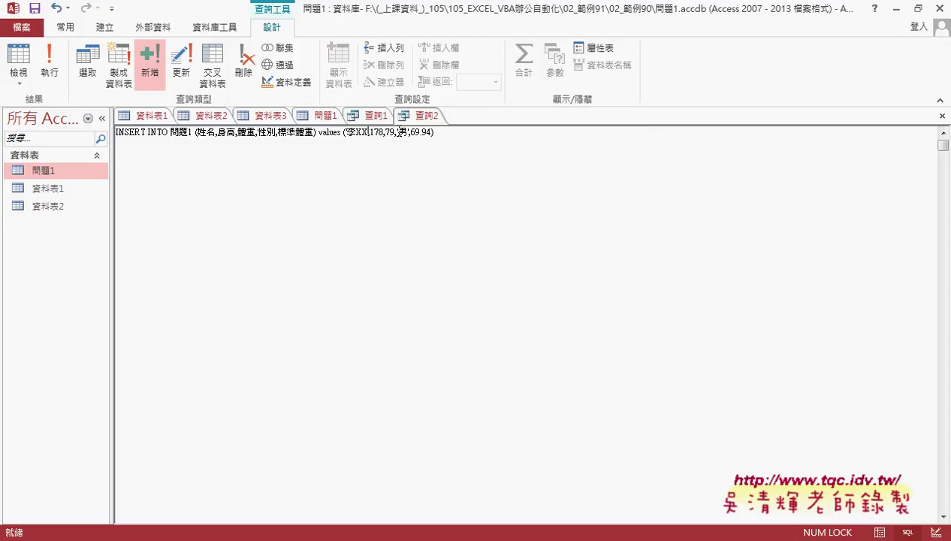
text(',)
text(')
click(384, 131)
text(',')
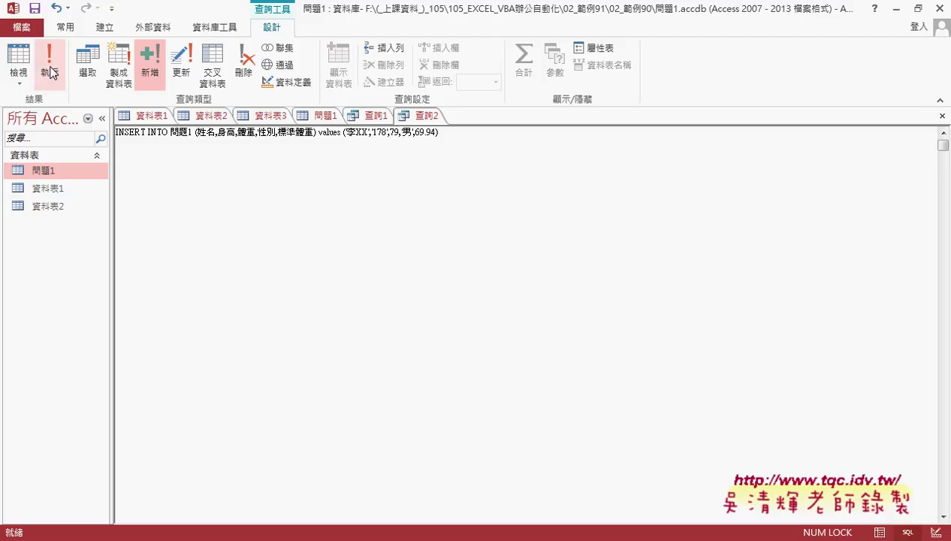
click(49, 64)
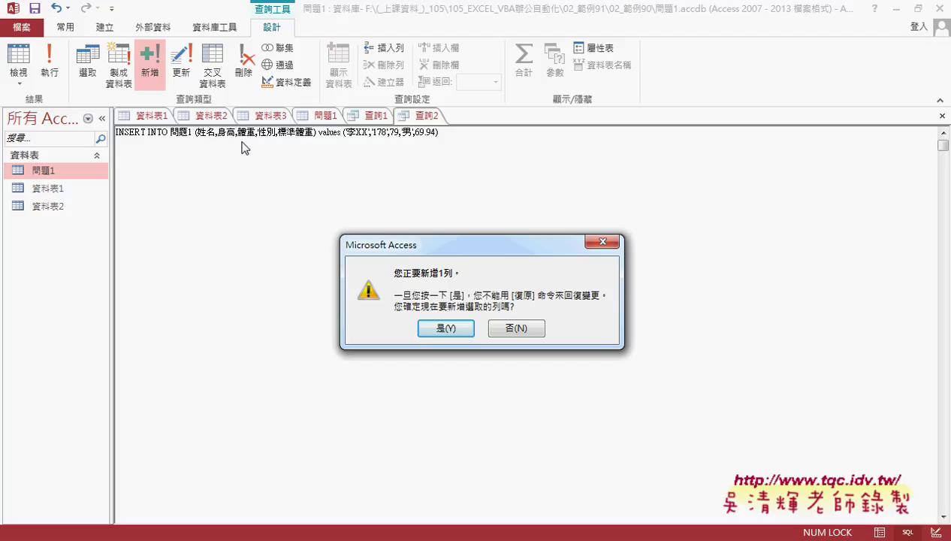
click(512, 330)
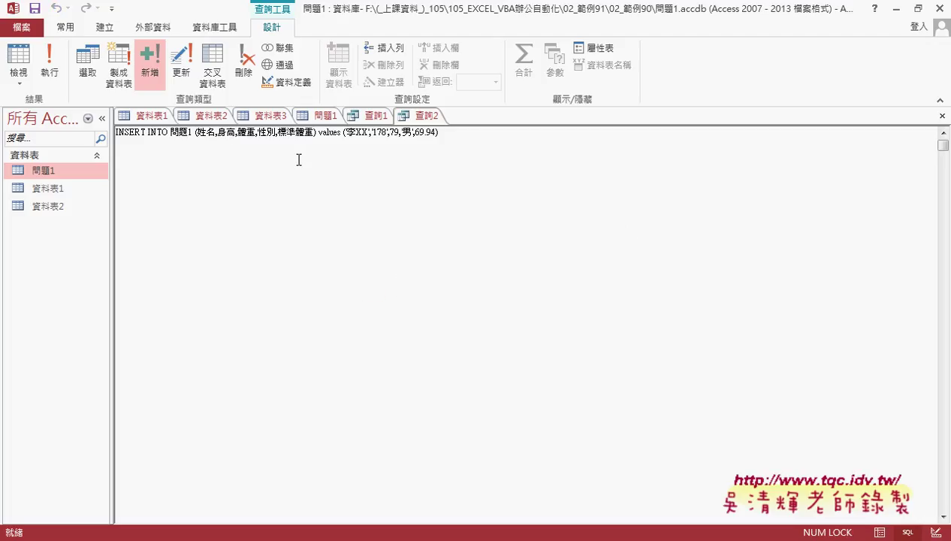
drag(296, 132, 315, 132)
Step: Trigger the unknown-field error by trimming 標準體重, retype 重, and append the row to 問題1
key(Delete)
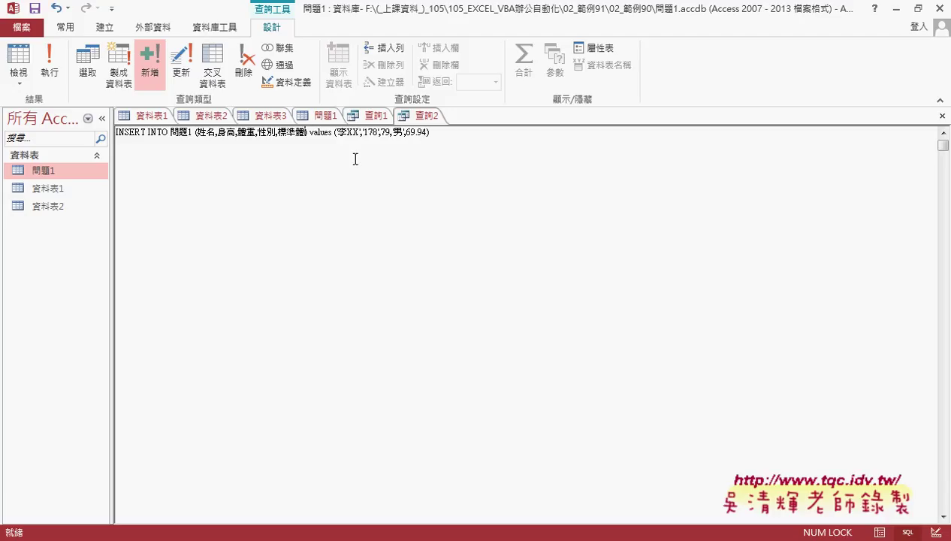
click(48, 64)
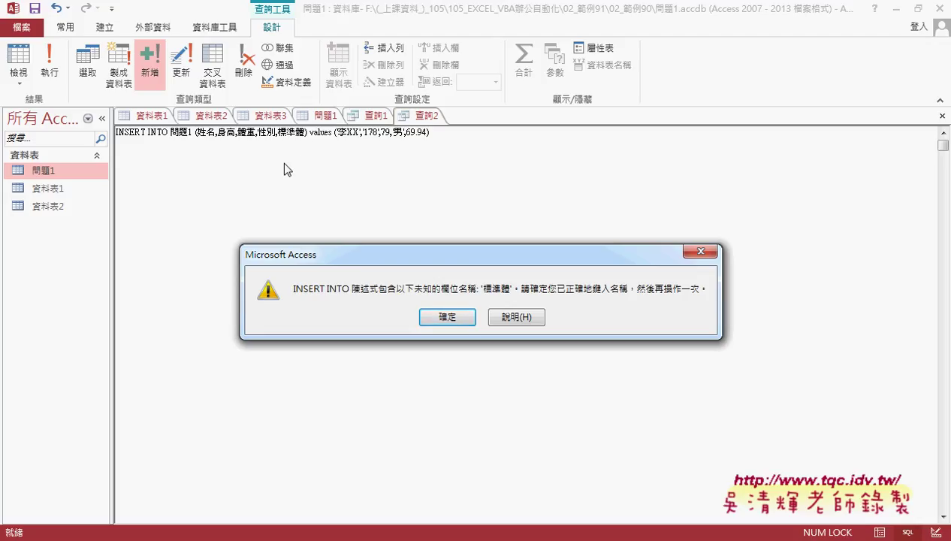
click(448, 317)
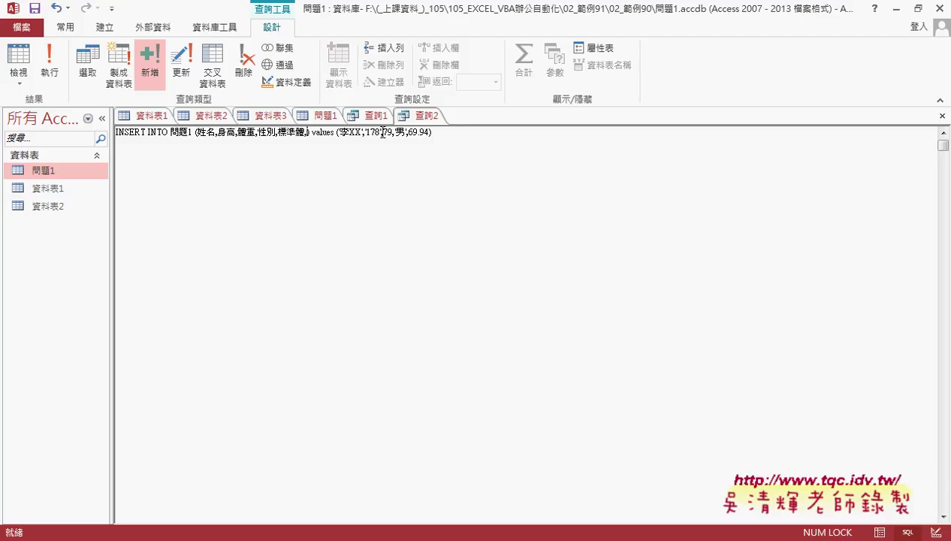
text(重)
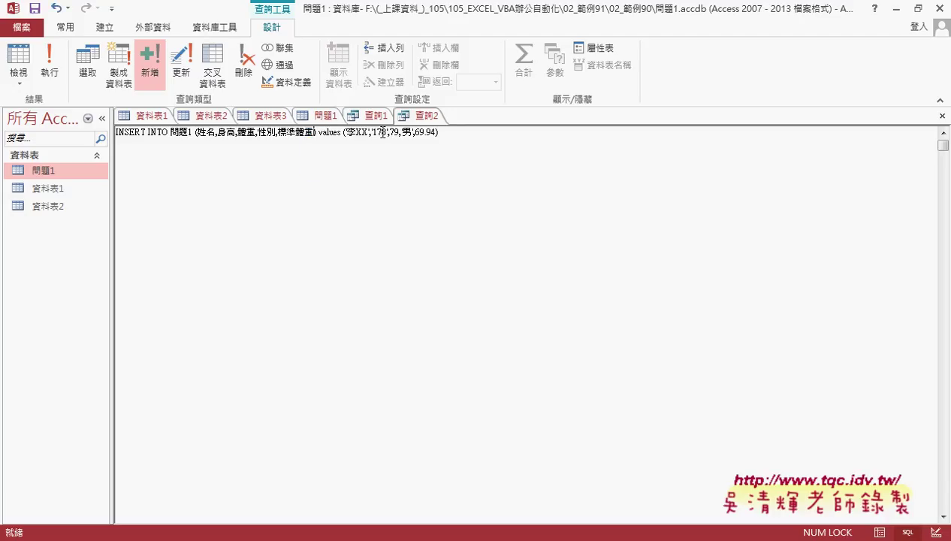
click(50, 73)
click(446, 328)
click(315, 121)
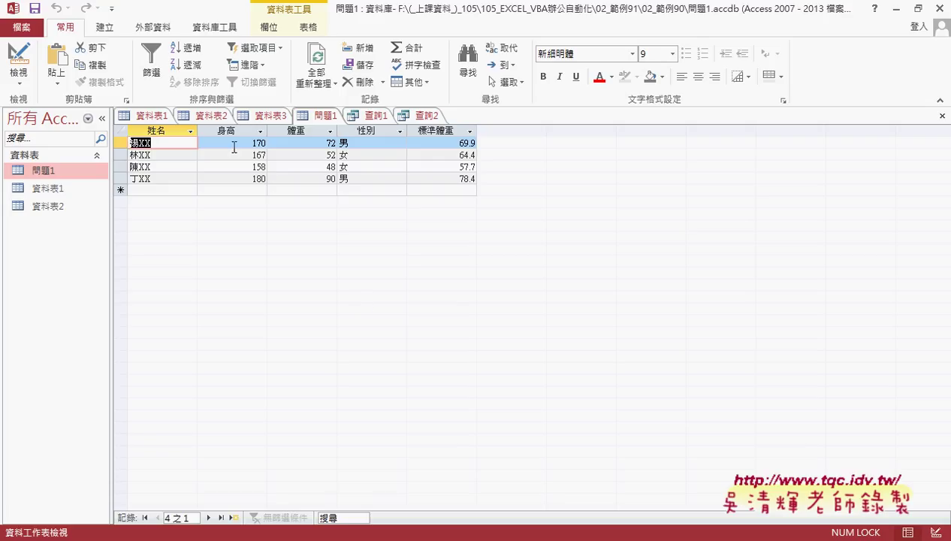
click(308, 29)
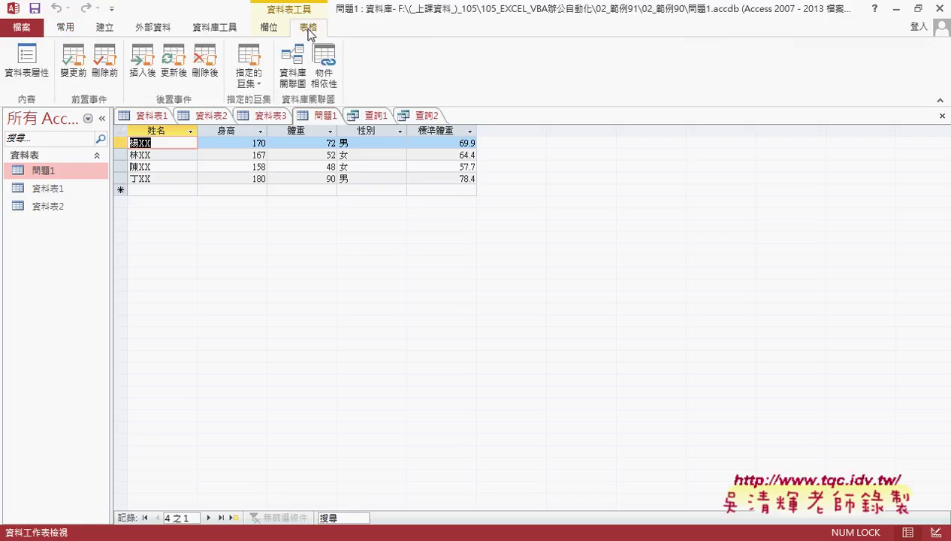
click(280, 35)
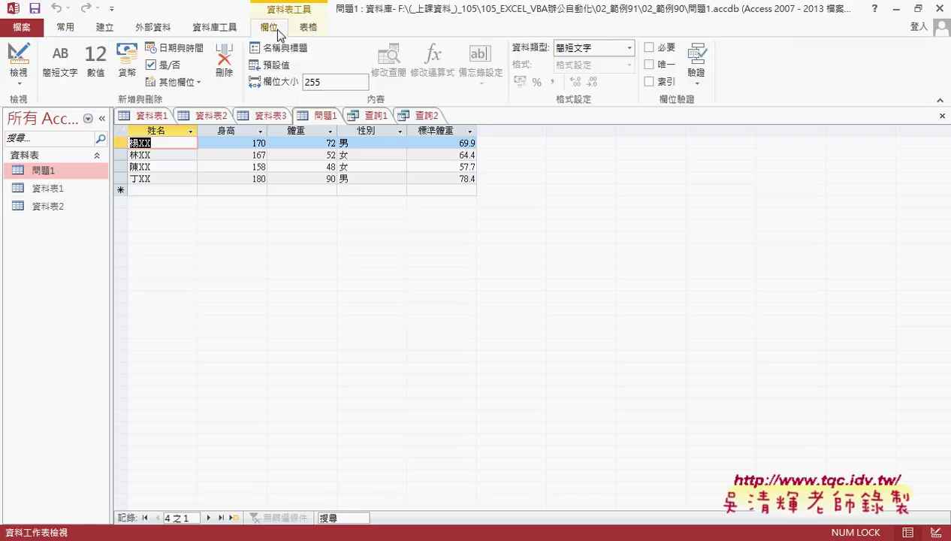
click(75, 28)
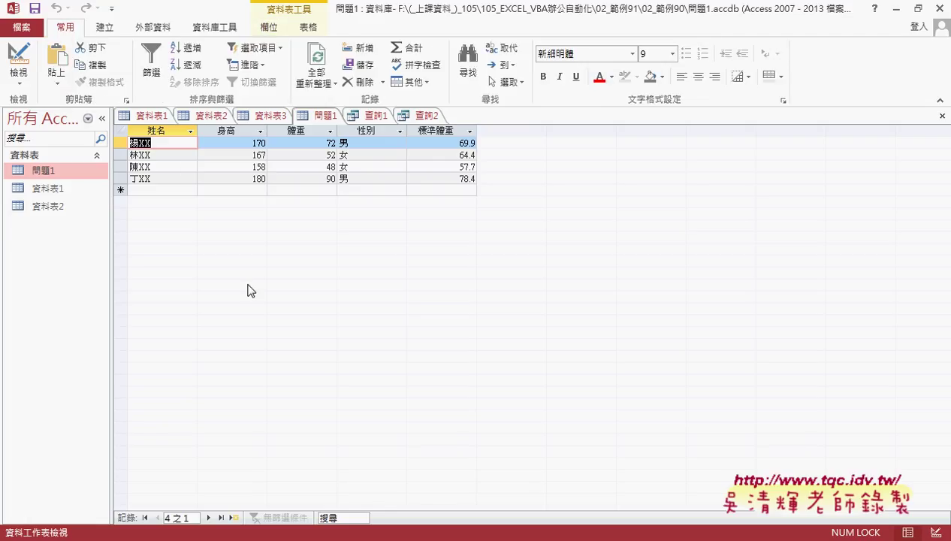
click(321, 60)
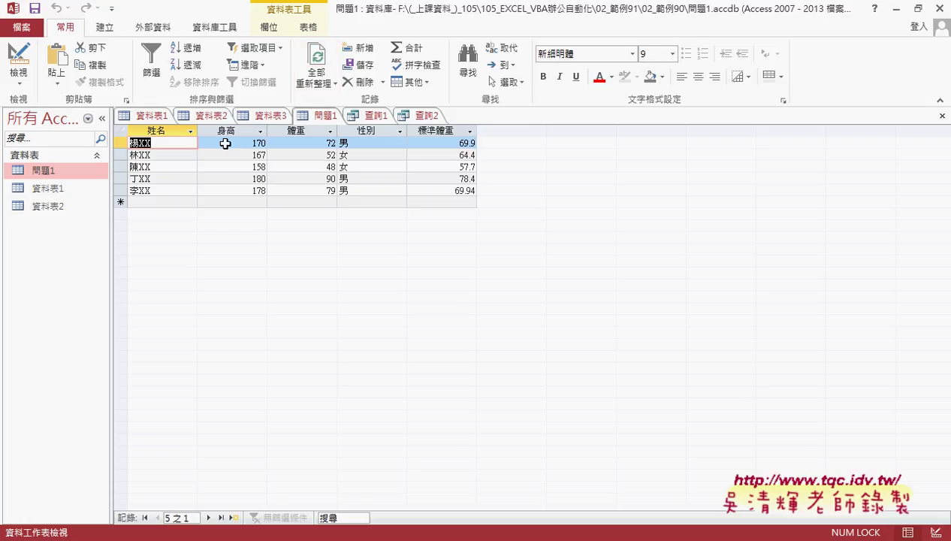
click(121, 191)
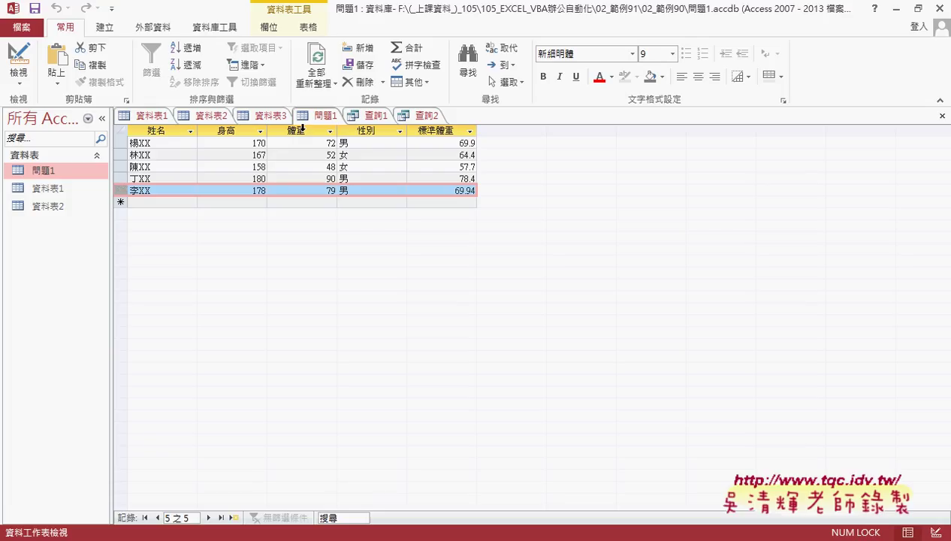
click(421, 115)
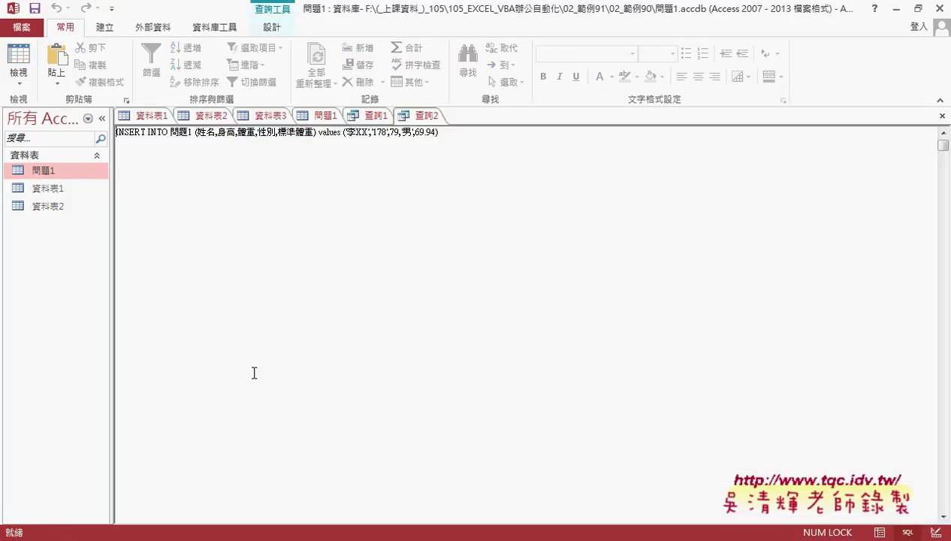
Step: In the Google Docs notes, fix 問題01 to 問題1 in the select example and copy 'select * from 問題1'
mouse_move(158, 539)
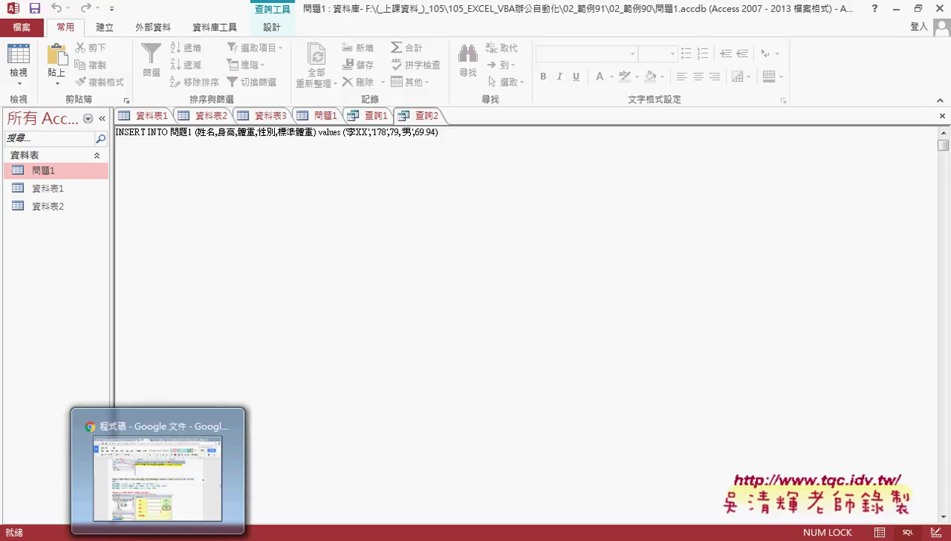
click(168, 484)
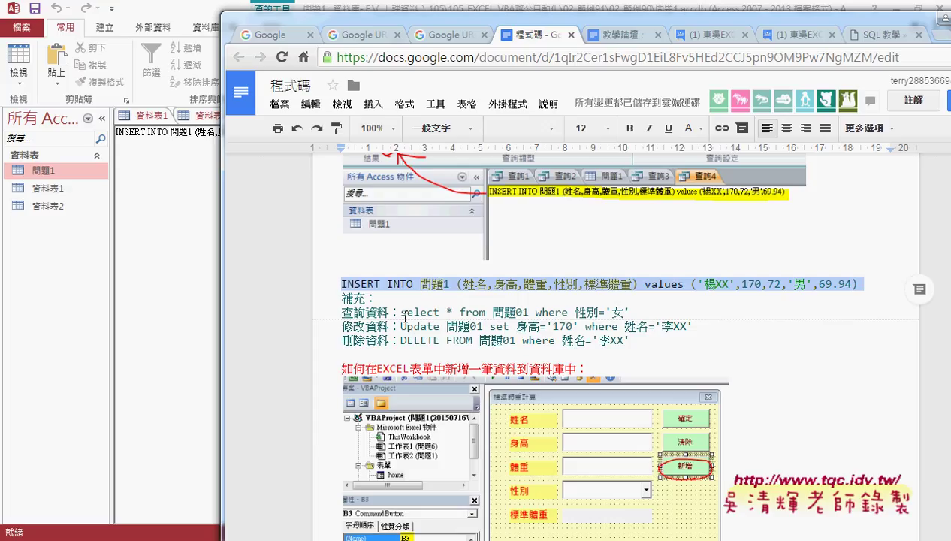
drag(400, 312, 526, 308)
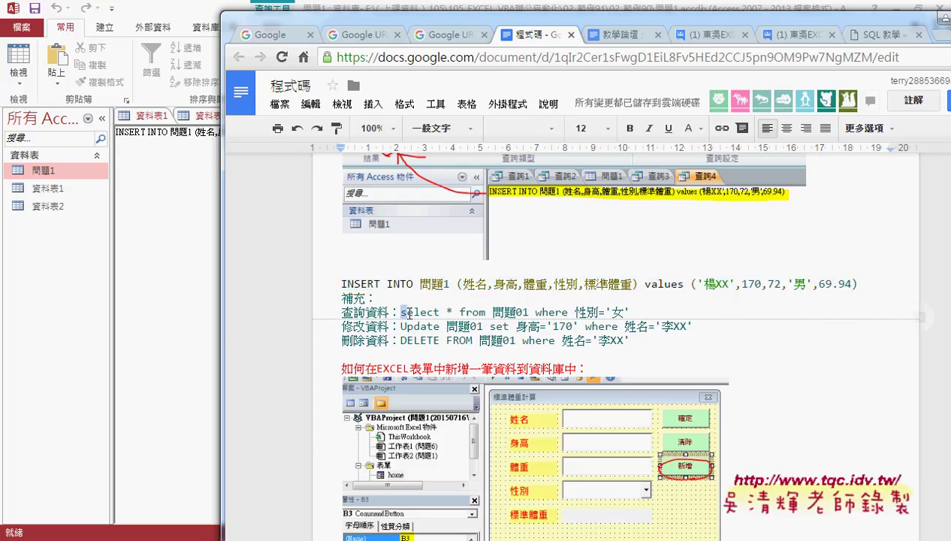
click(521, 311)
key(BackSpace)
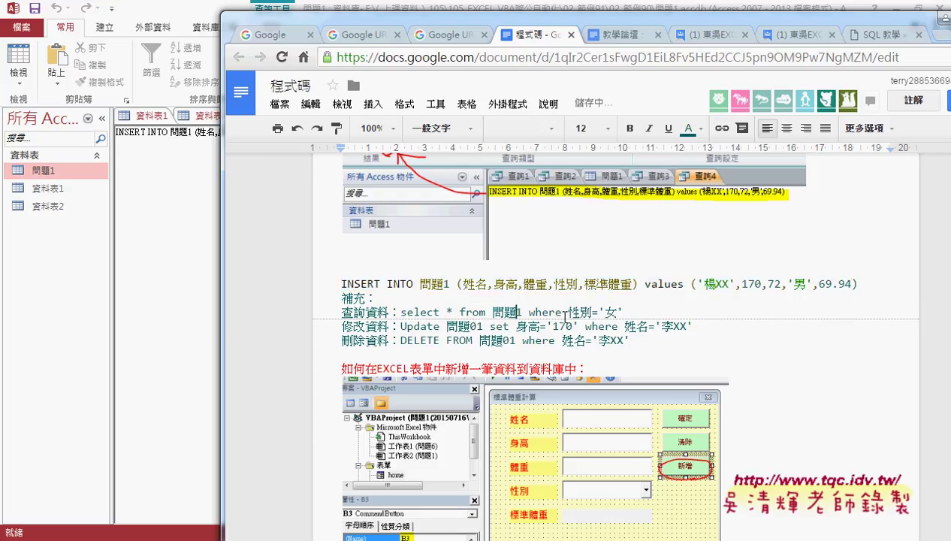
drag(522, 312, 401, 312)
key(ctrl+c)
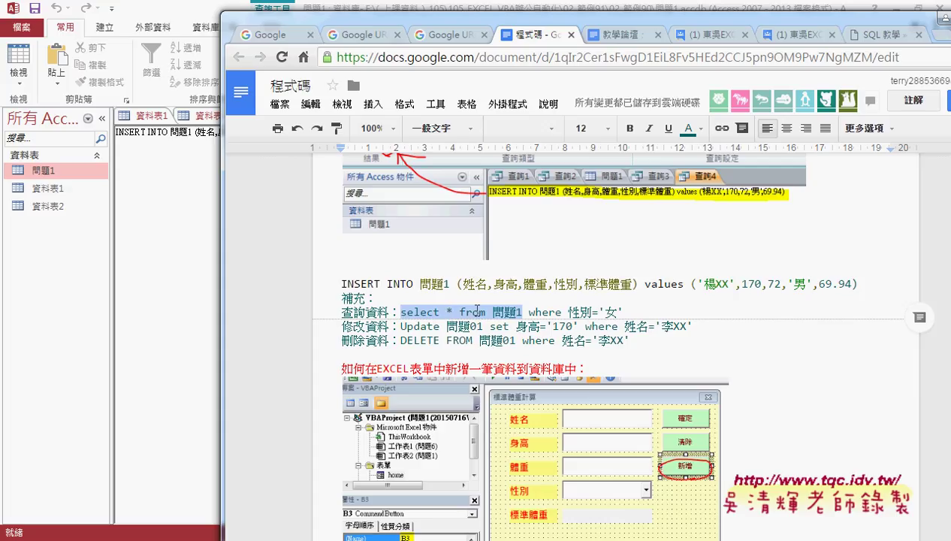
Step: Replace 查詢2's INSERT statement with 'select * from 問題1' and run it to list all records
click(152, 147)
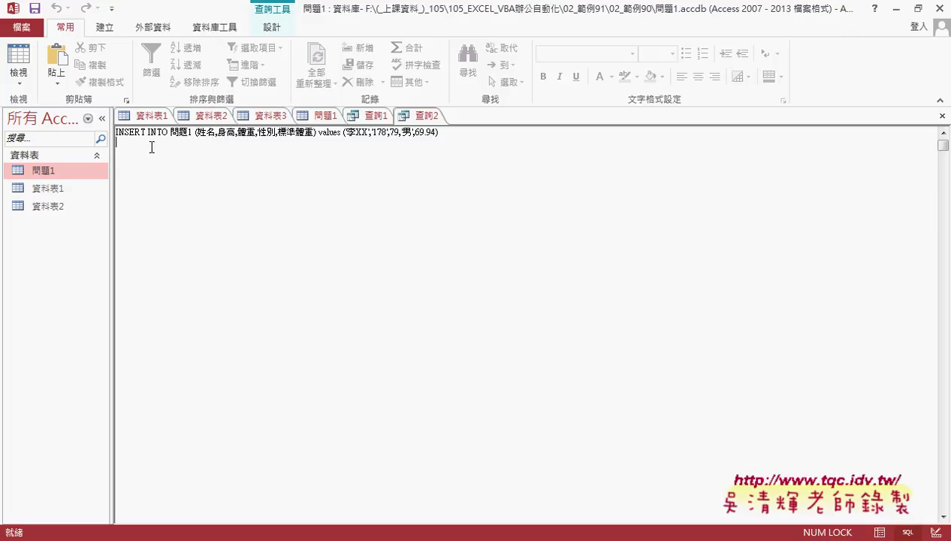
drag(443, 134, 81, 138)
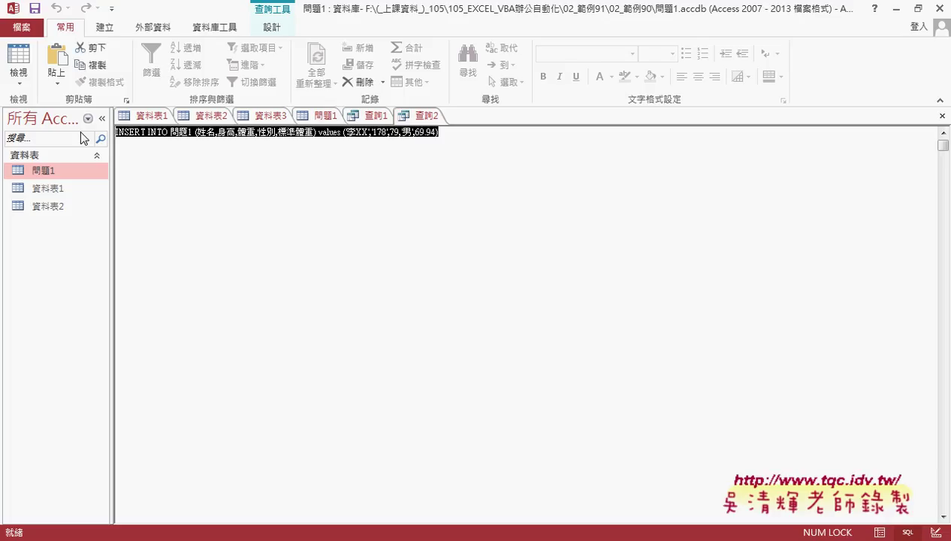
key(ctrl+v)
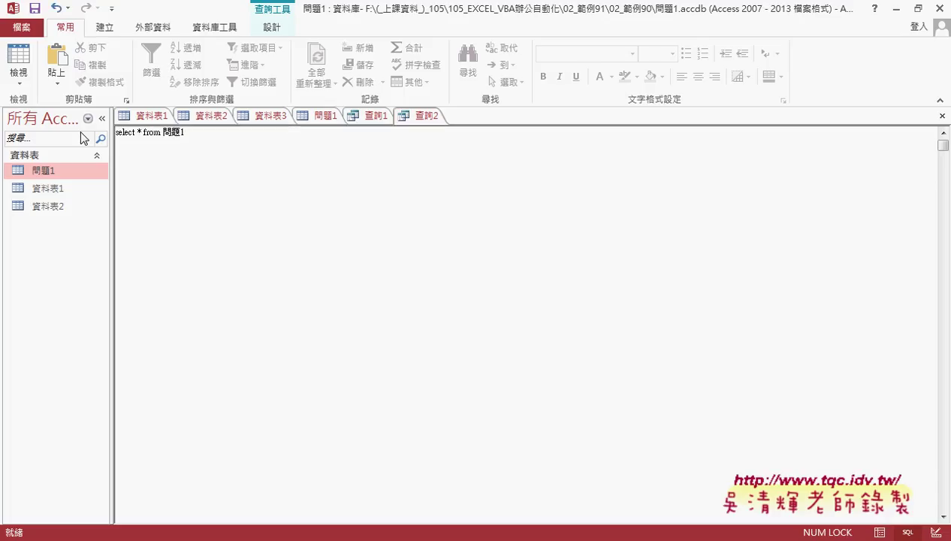
click(272, 27)
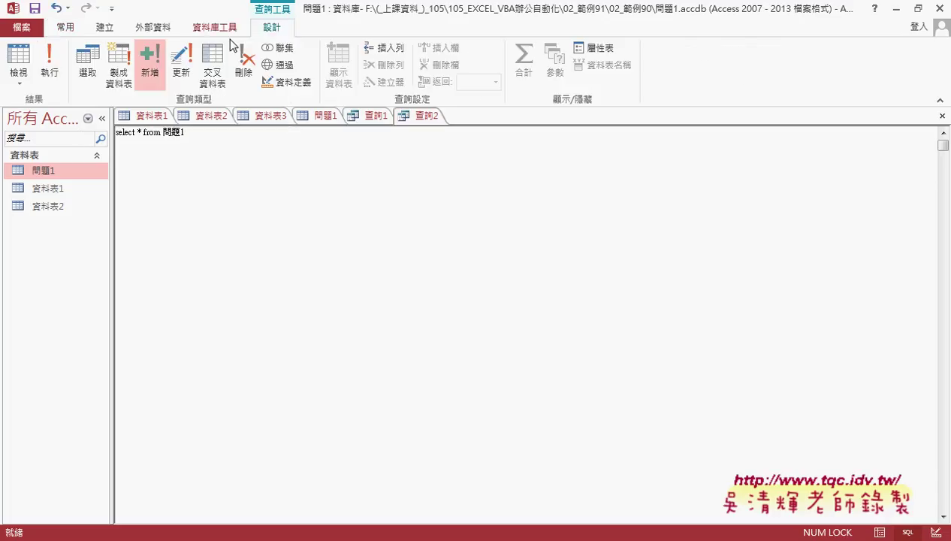
click(53, 72)
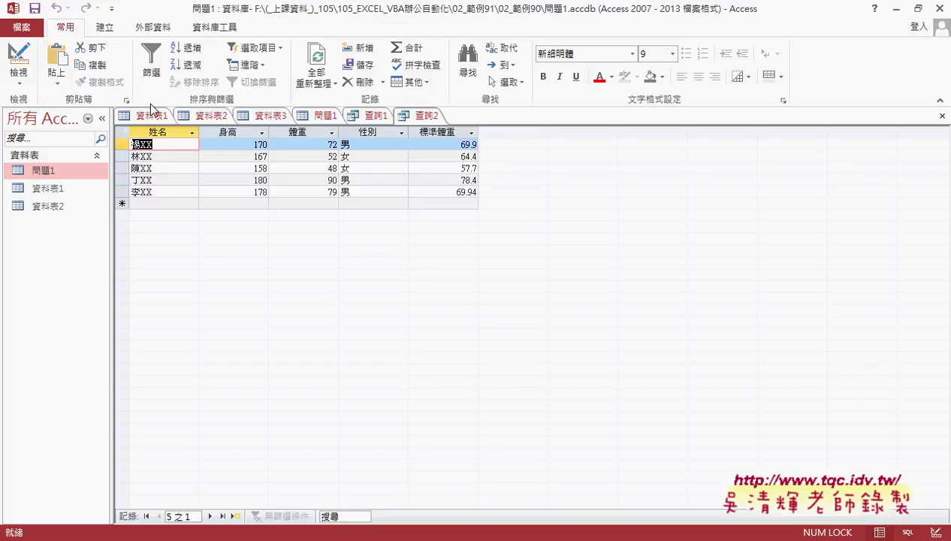
Step: Return the query to SQL view, check the 問題1 table, then come back to 查詢2
click(19, 83)
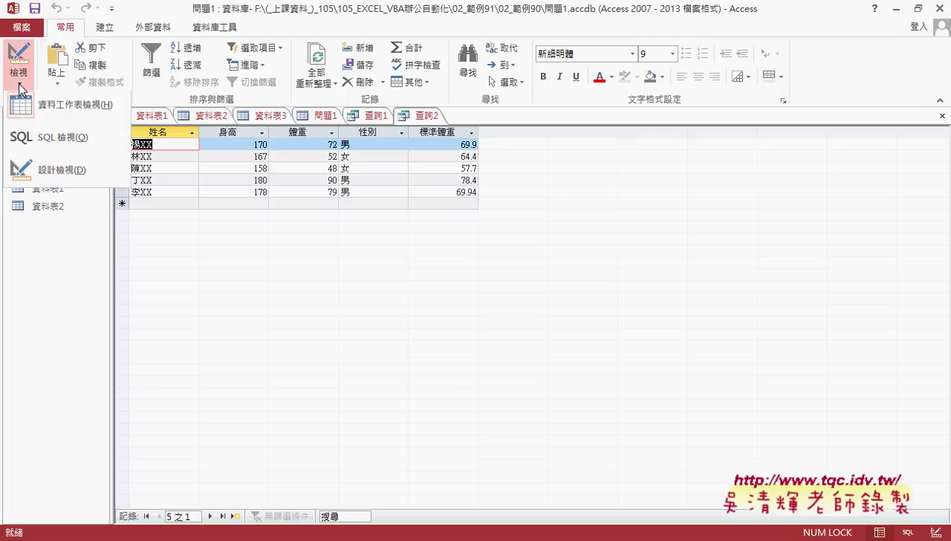
click(50, 145)
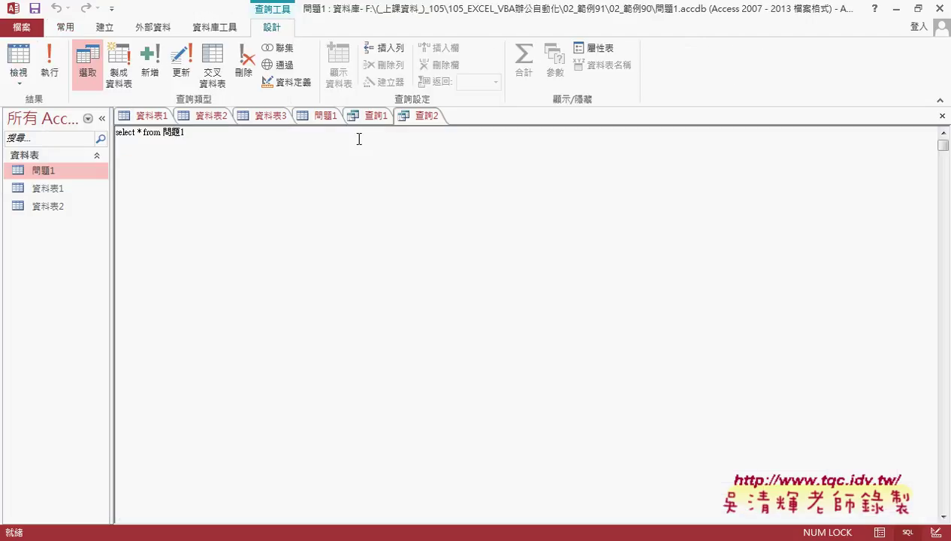
click(315, 123)
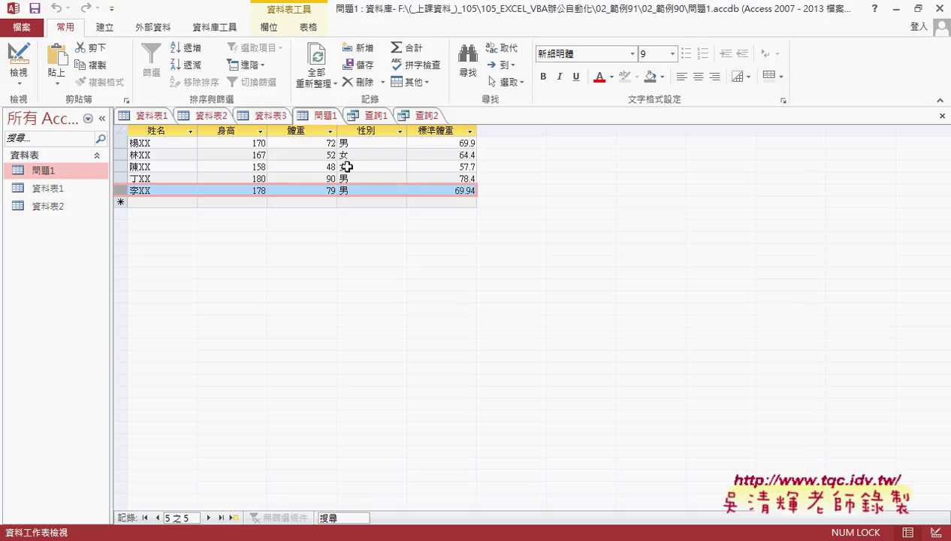
click(424, 116)
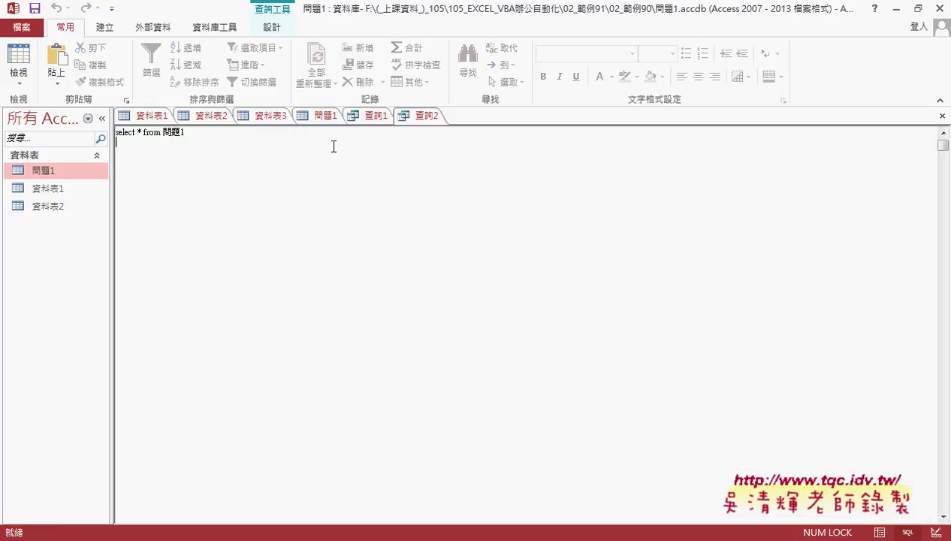
Step: Extend the statement to select * from 問題1 where 性別 like '女'
click(317, 134)
text(wher)
text(e)
text(性)
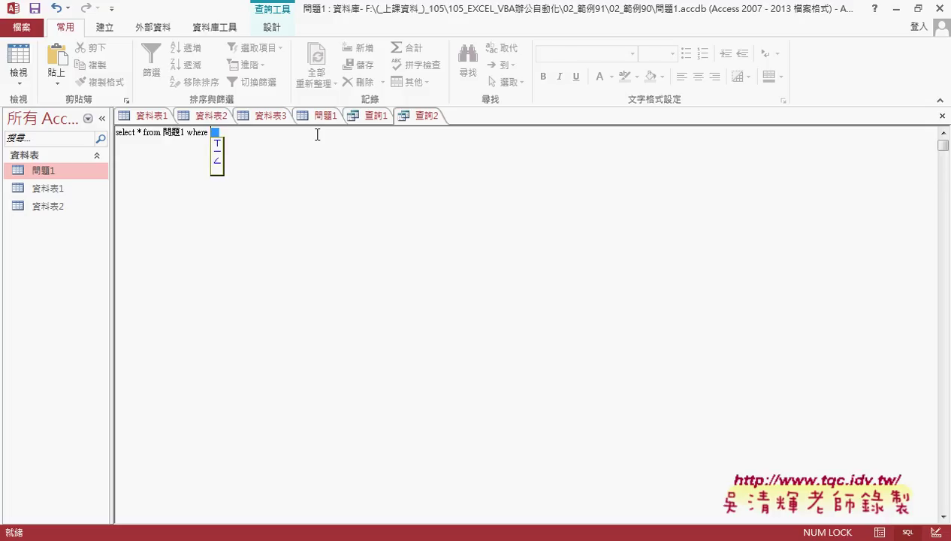
text(ㄅ)
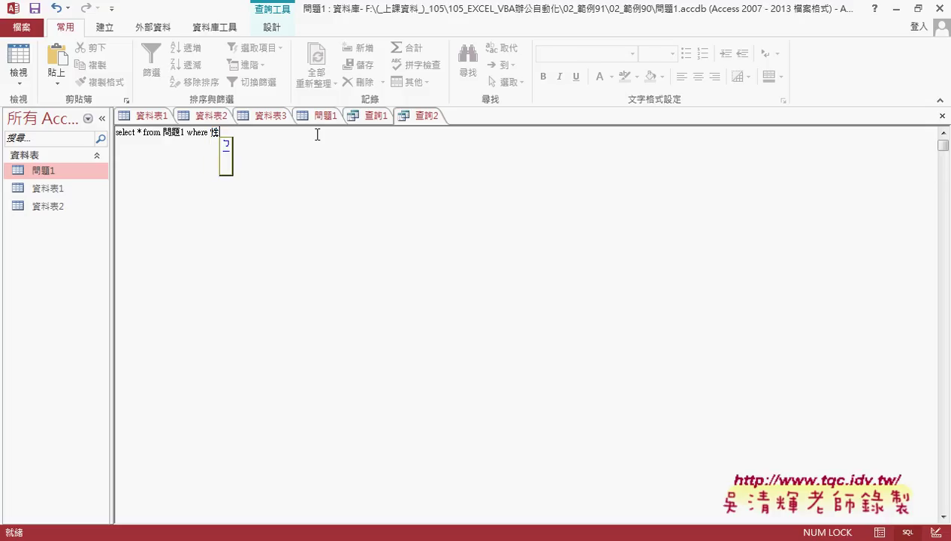
text(別)
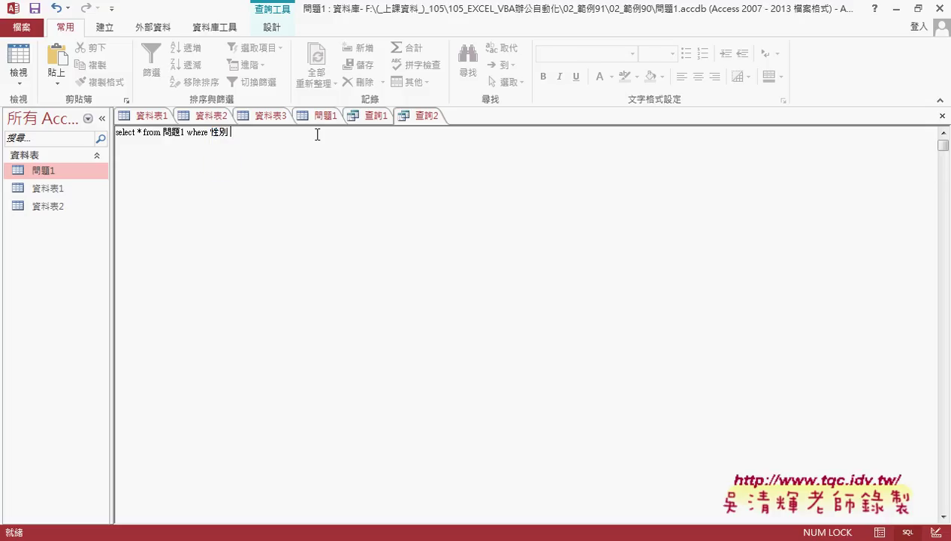
text(')
text(ike)
text(")
key(Left)
text(sm)
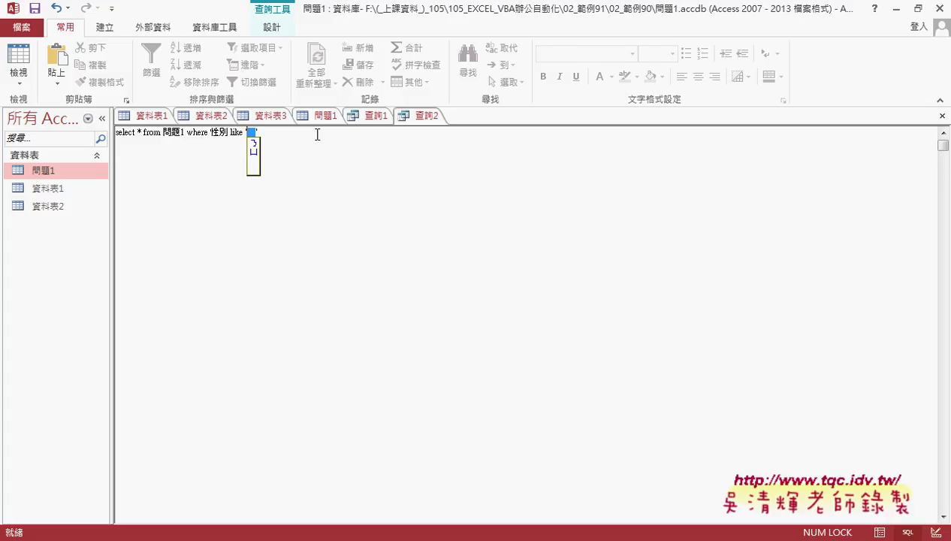
text(3)
key(Return)
key(Return)
Step: Run the filter query to list only the 女 records
click(271, 29)
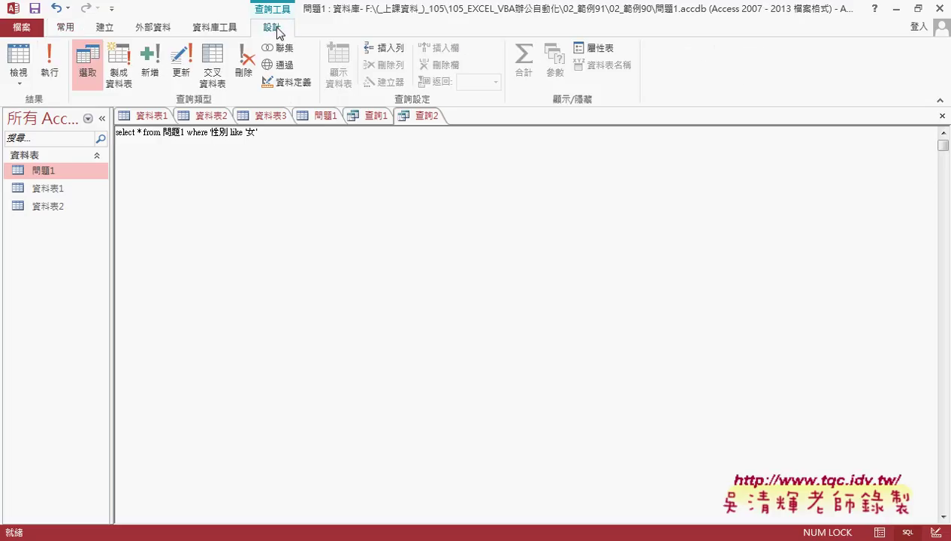
click(51, 72)
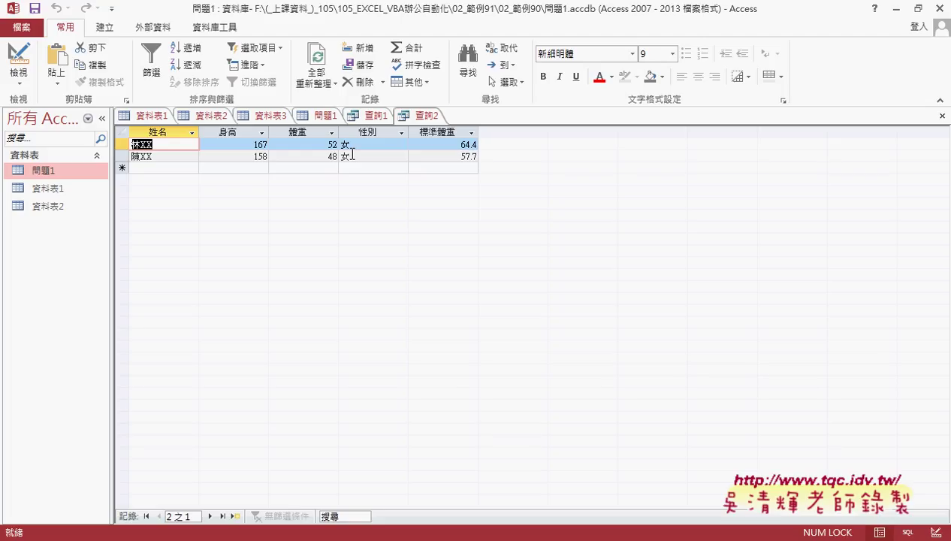
click(19, 83)
Step: Put the 女 filter query back in SQL view, select its statement, and bring up 查詢1
click(32, 143)
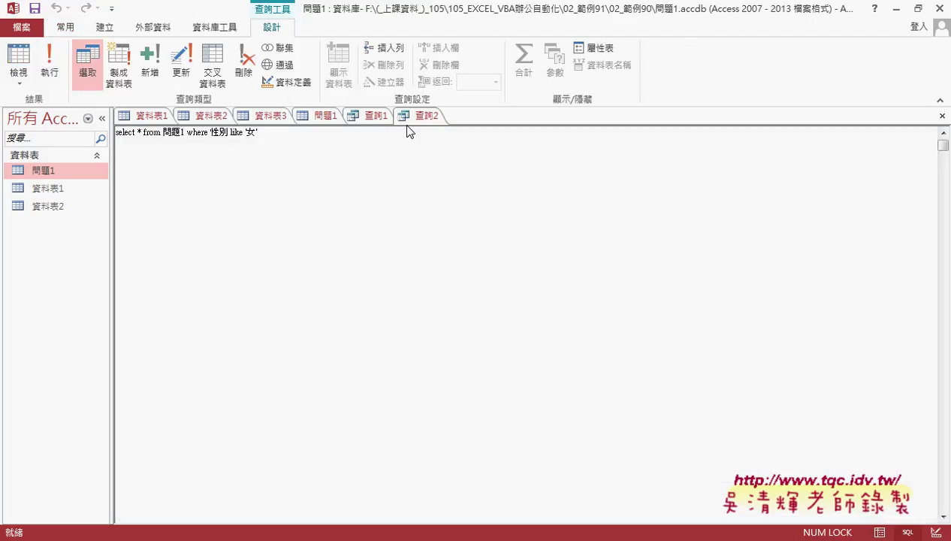
drag(406, 130, 83, 127)
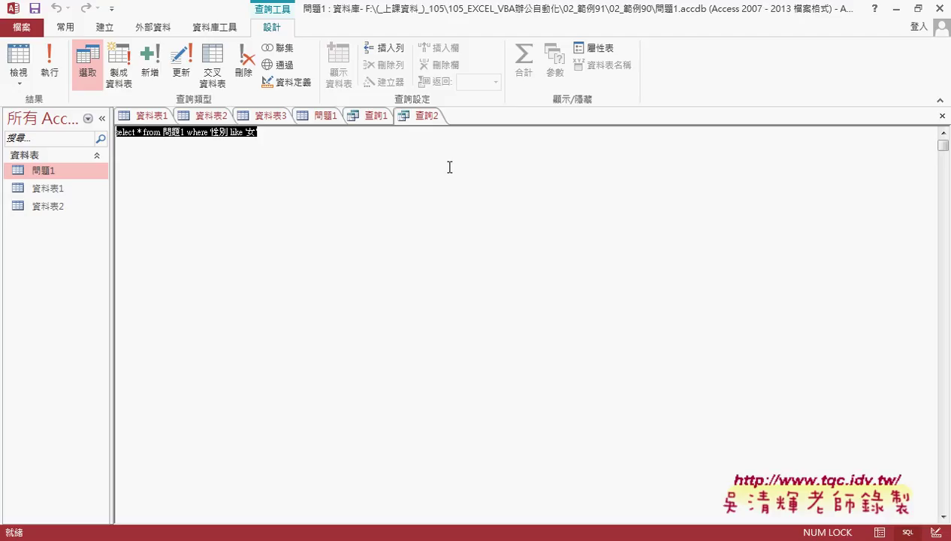
click(370, 120)
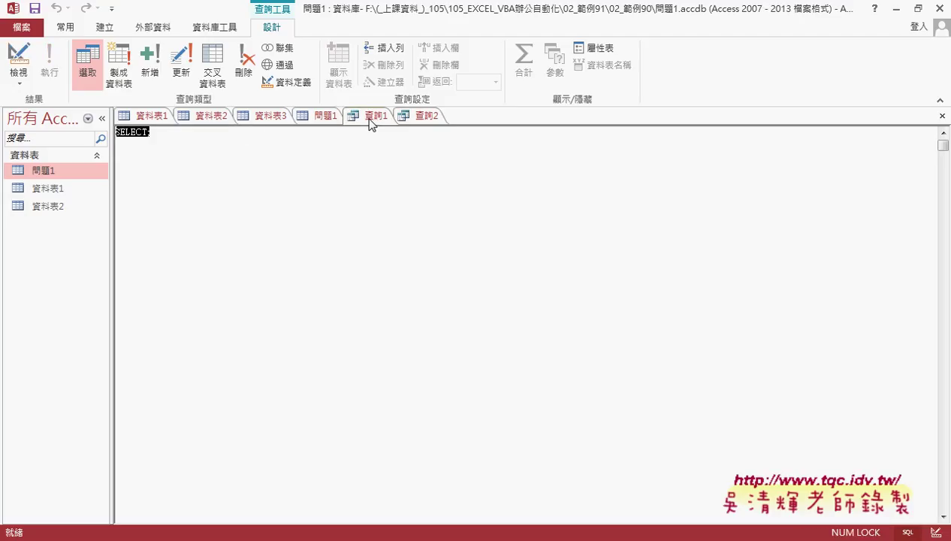
Step: Look back and forth between the 問題1 table and query 查詢1
click(320, 119)
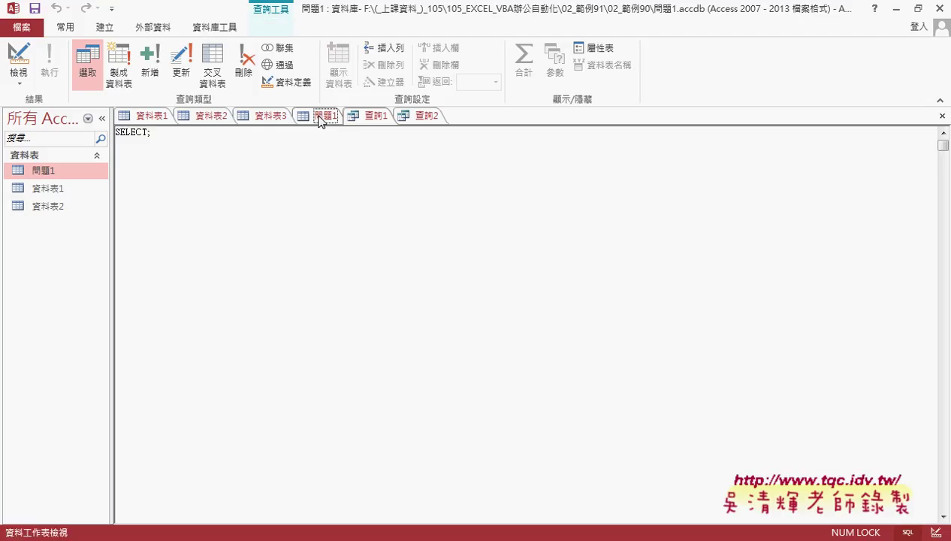
click(365, 118)
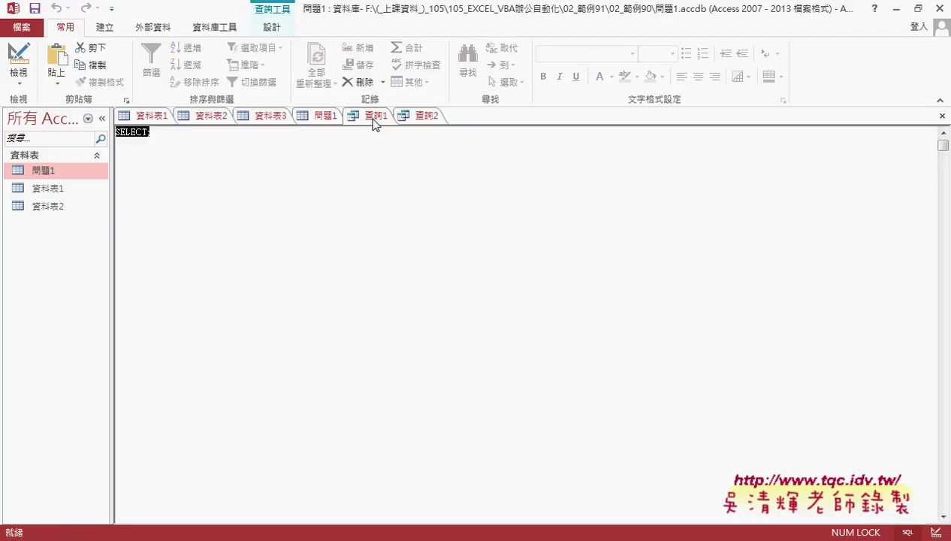
click(324, 119)
click(359, 116)
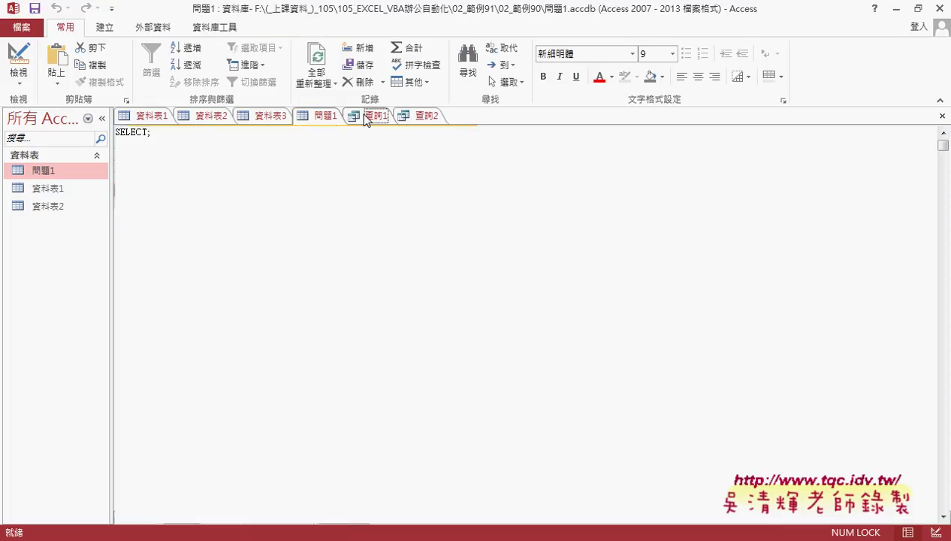
Step: Create a new blank query 查詢3 without adding tables and show it in SQL view
click(106, 28)
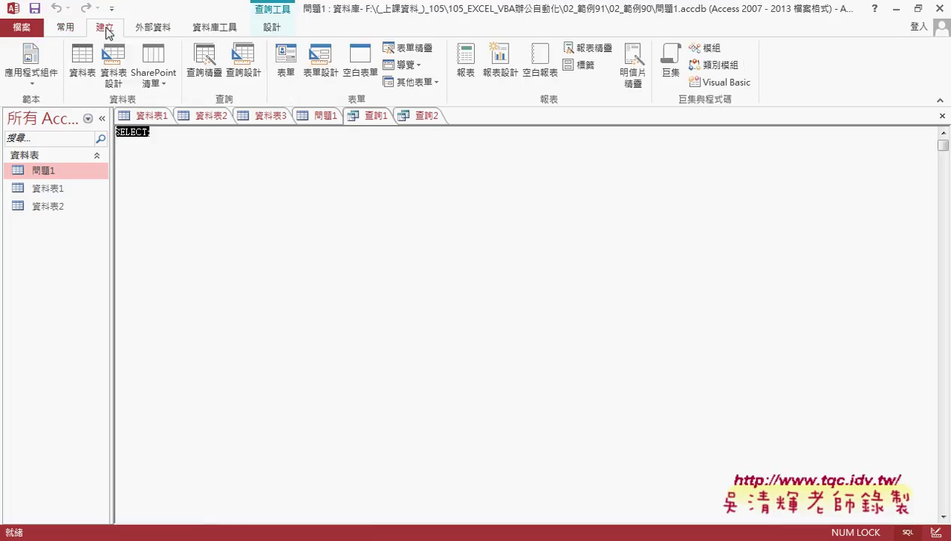
click(240, 66)
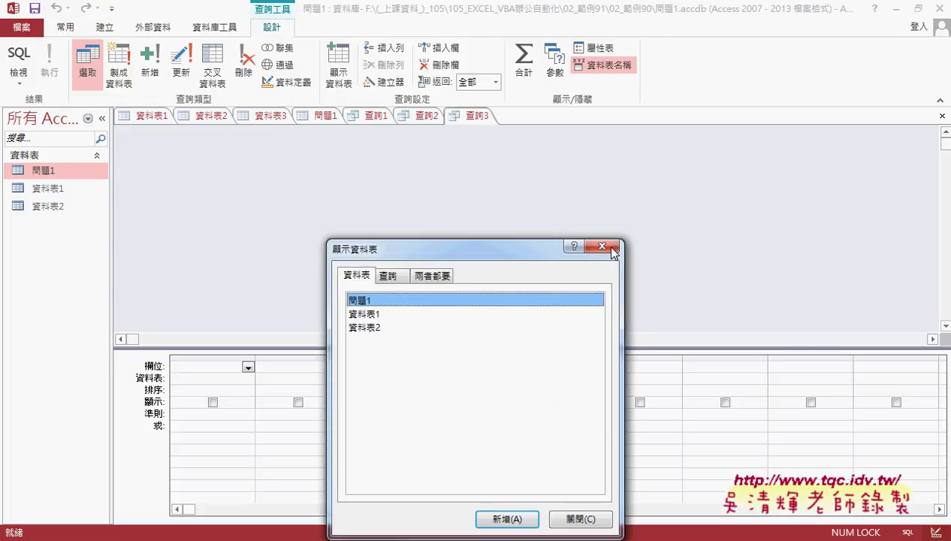
click(603, 247)
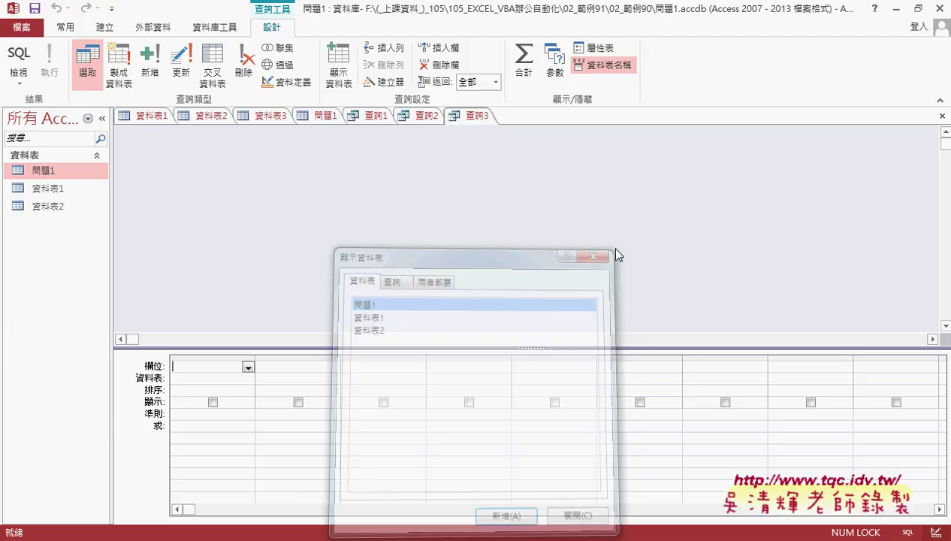
click(18, 60)
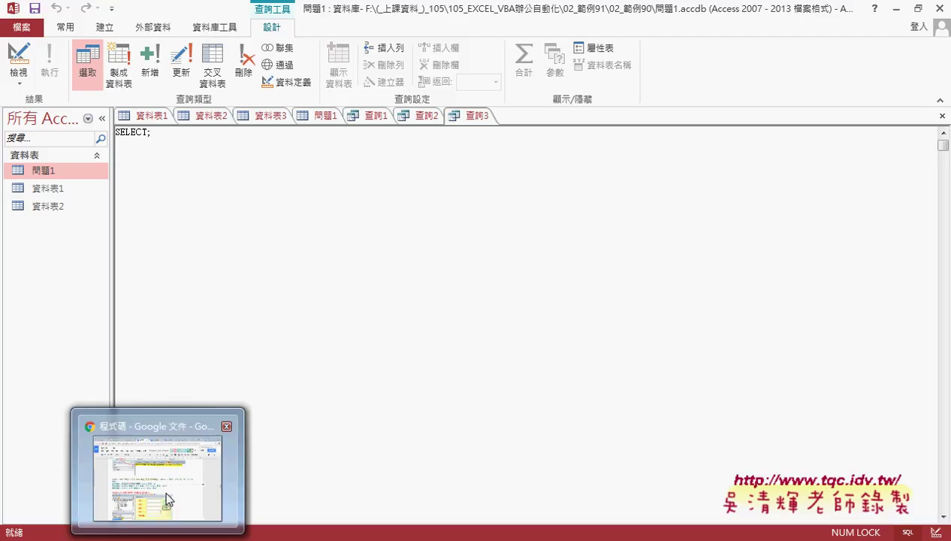
Step: In the Google Docs notes, correct 問題01 to 問題1 in the Update example statement
click(158, 465)
drag(400, 326, 553, 326)
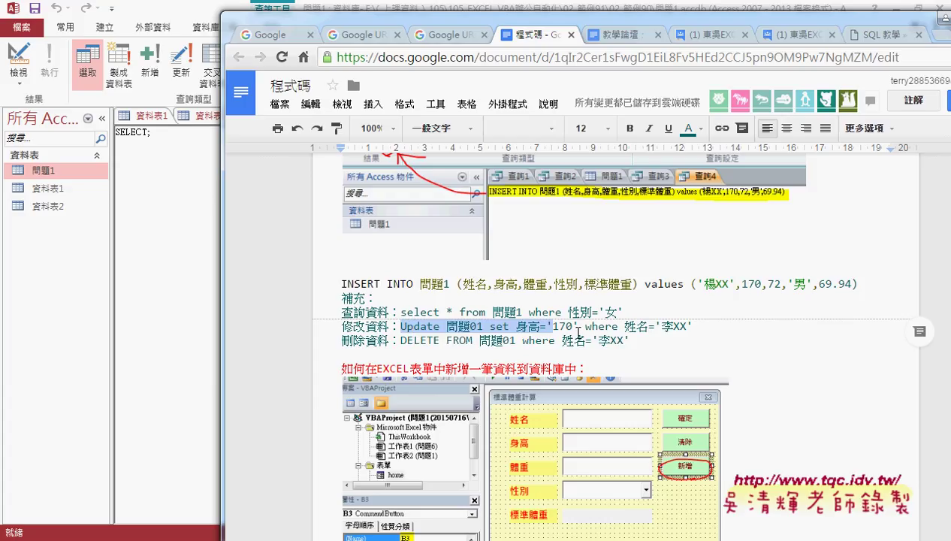
click(584, 326)
drag(696, 325, 624, 326)
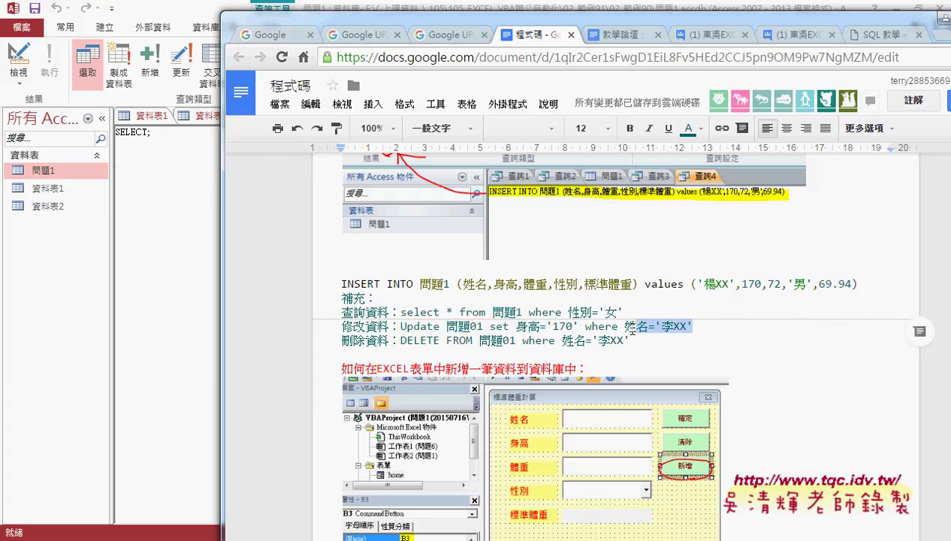
click(467, 325)
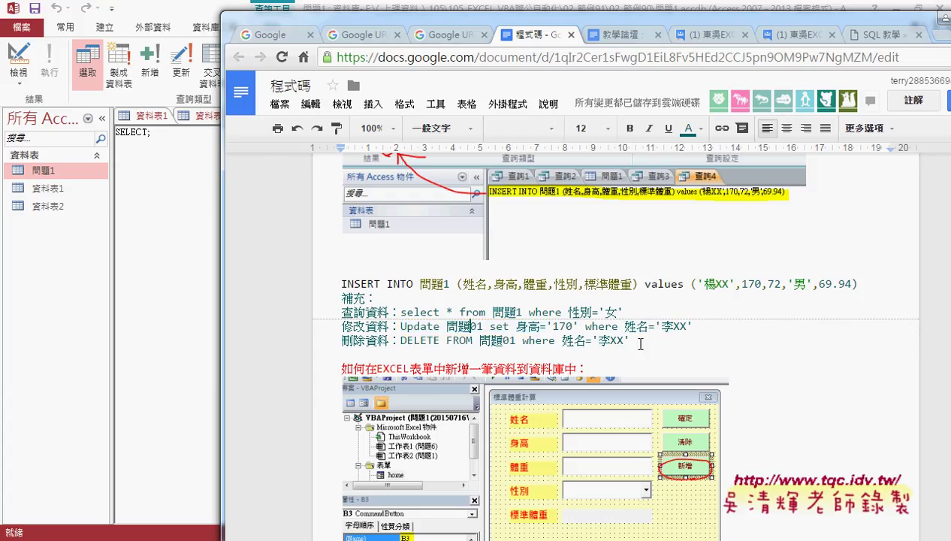
key(Delete)
Step: Correct the DELETE statement's table name to 問題1 and scroll down the notes
key(Down)
key(Right)
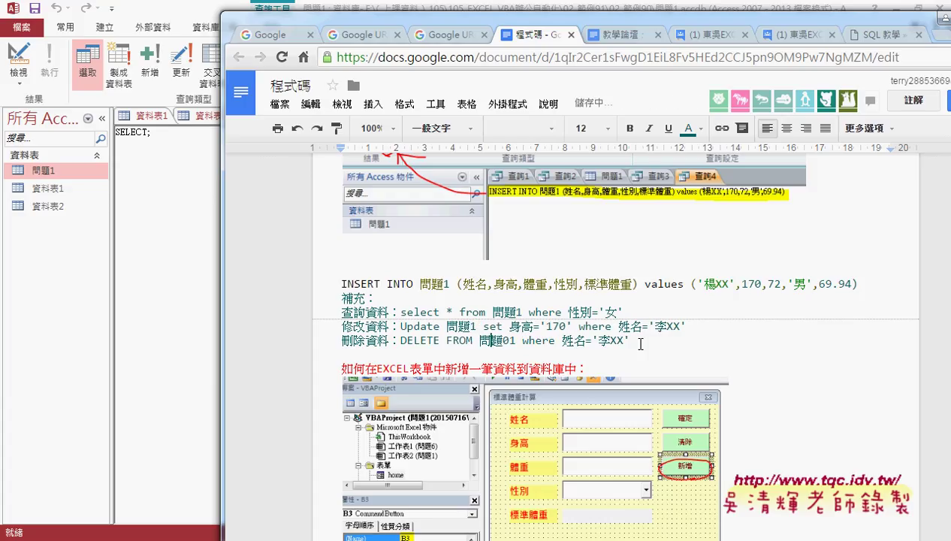
key(Right)
key(Delete)
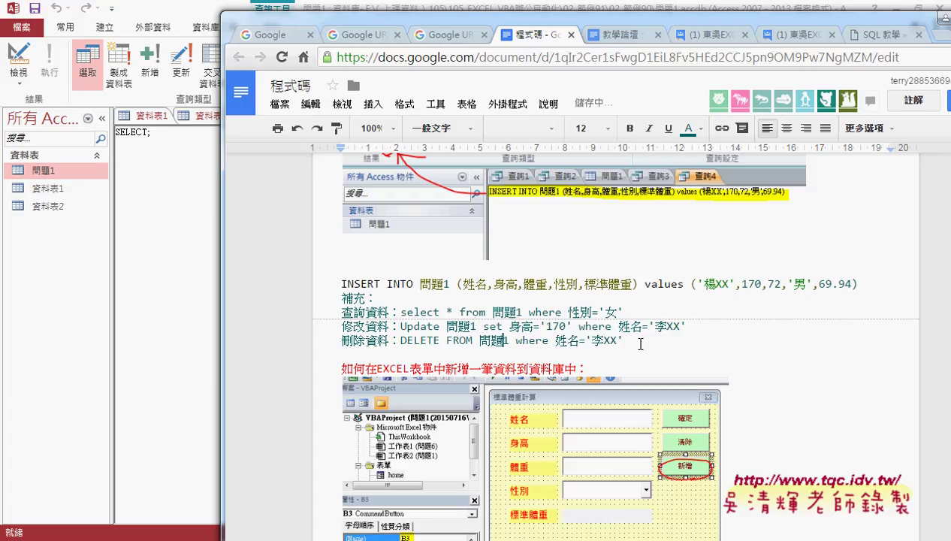
click(418, 340)
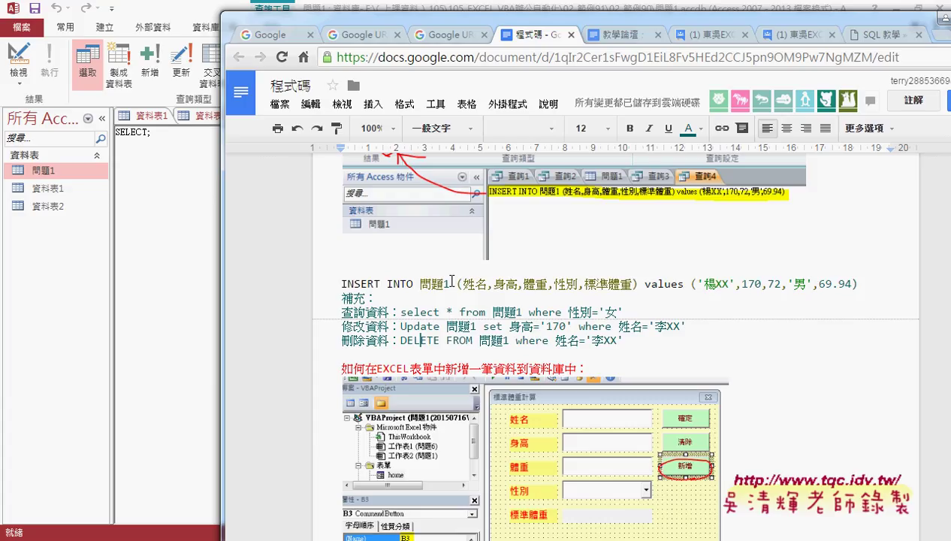
scroll(451, 280, down, 1)
scroll(452, 280, down, 2)
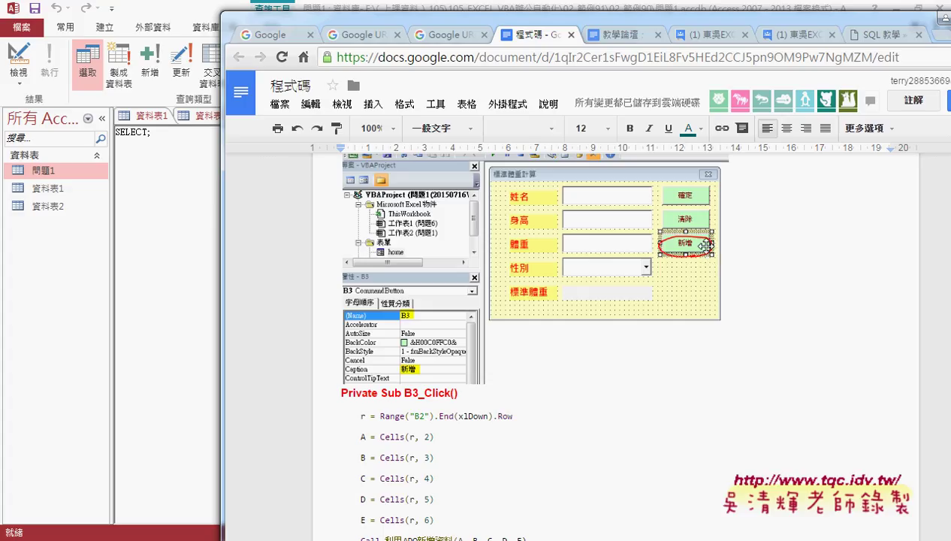
click(159, 157)
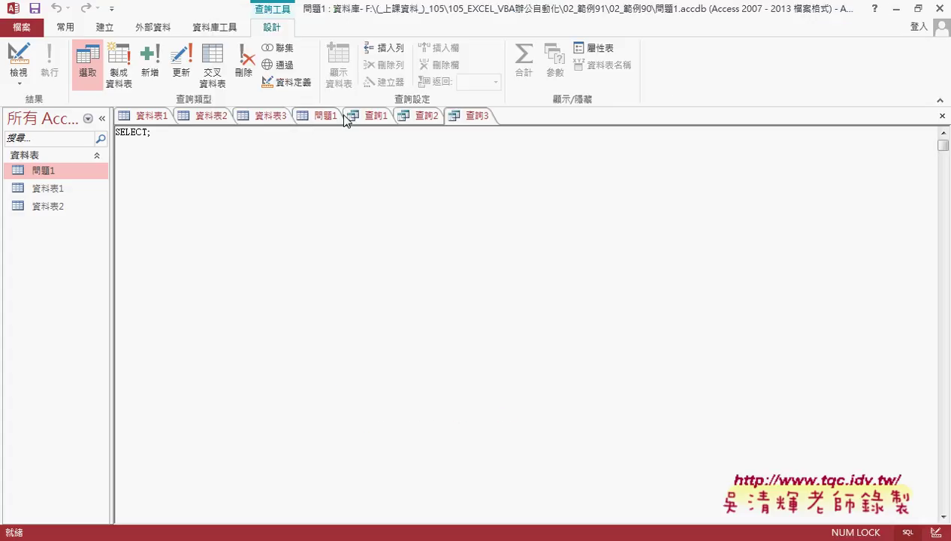
click(323, 116)
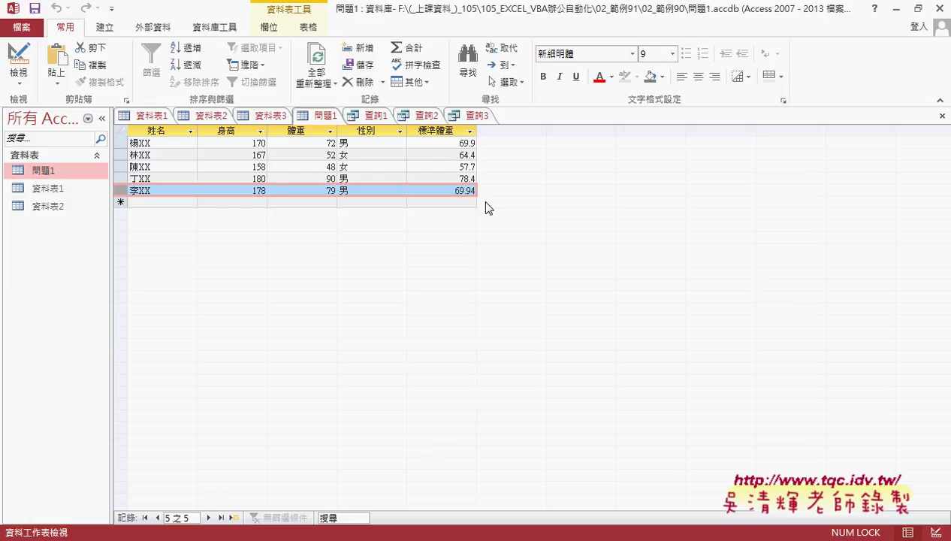
click(458, 118)
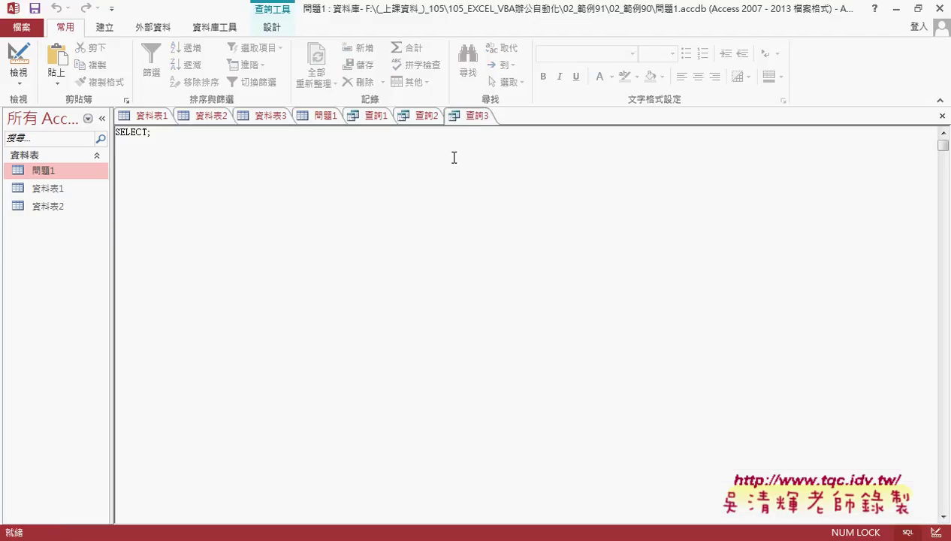